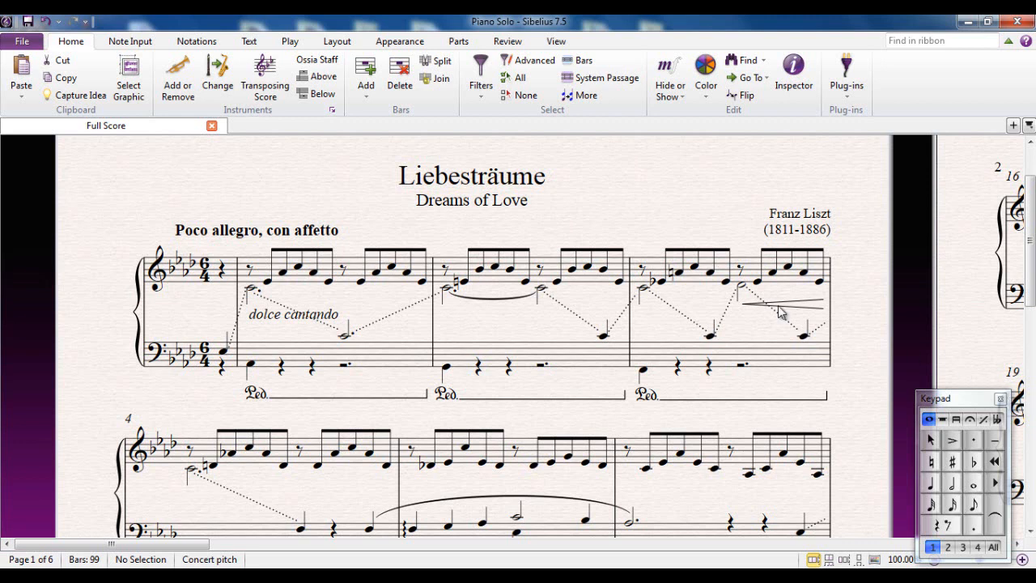
left_click(557, 41)
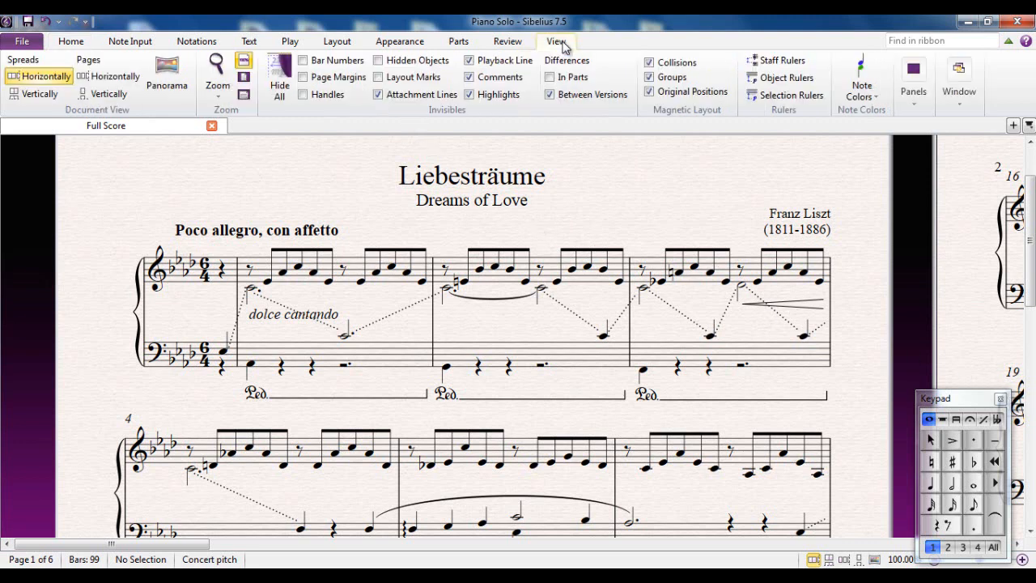
left_click(915, 81)
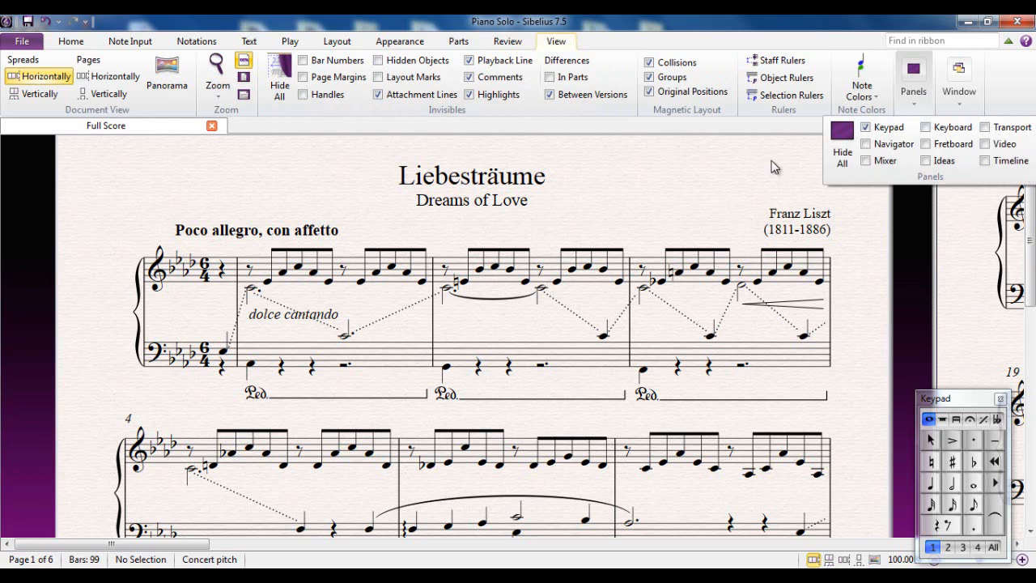
left_click(71, 44)
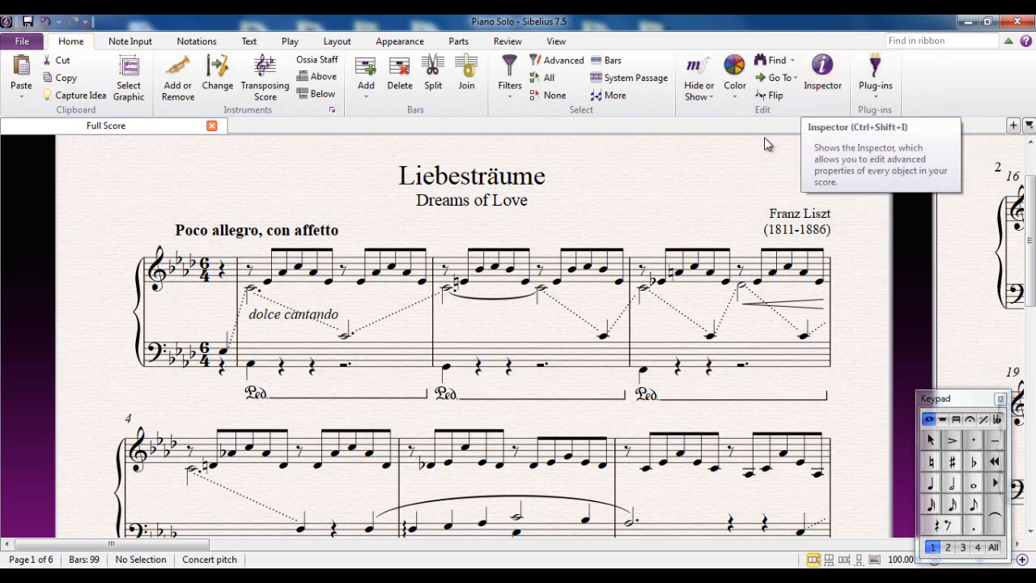
Review the Inspector properties of the E4 eighth note at beat 4.5 of bar 2, including its live velocity.
left_click(557, 282)
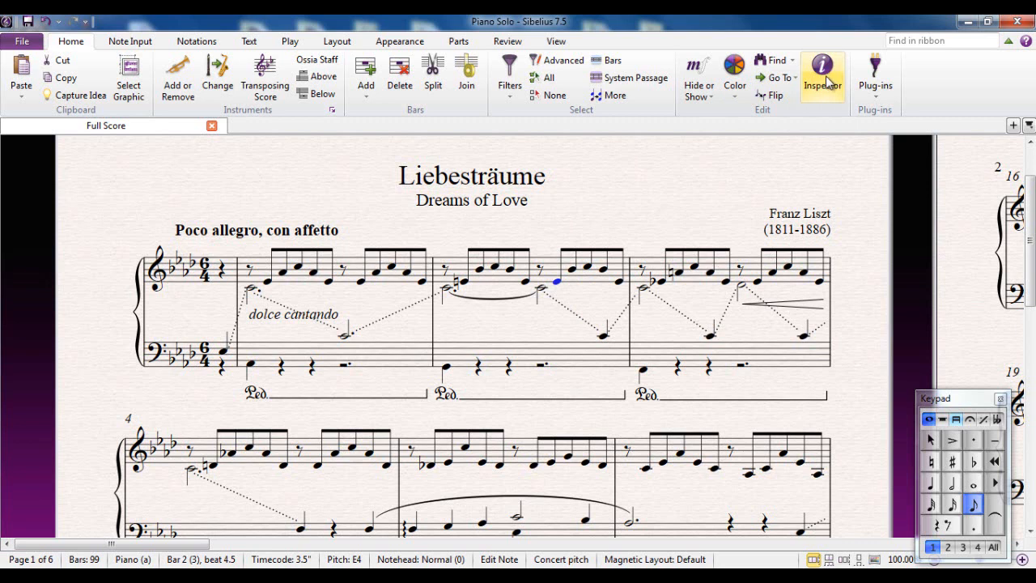
left_click(832, 75)
left_click_drag(454, 167, 215, 162)
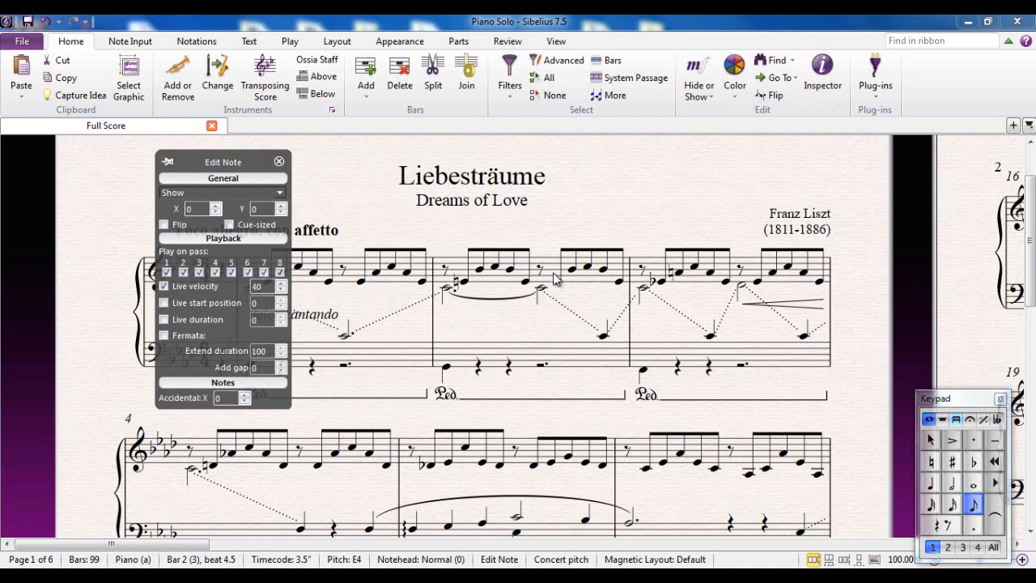
left_click(164, 287)
left_click(167, 163)
left_click(168, 162)
left_click(638, 216)
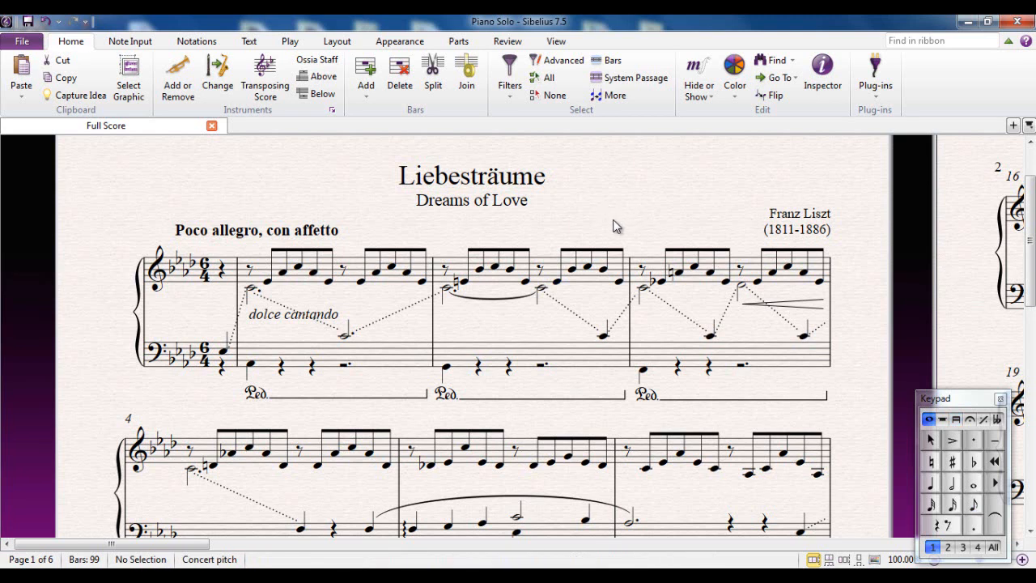
Show the Inspector for the C4 quarter note at the end of bar 2 and pin it open at the score's upper edge.
left_click(604, 337)
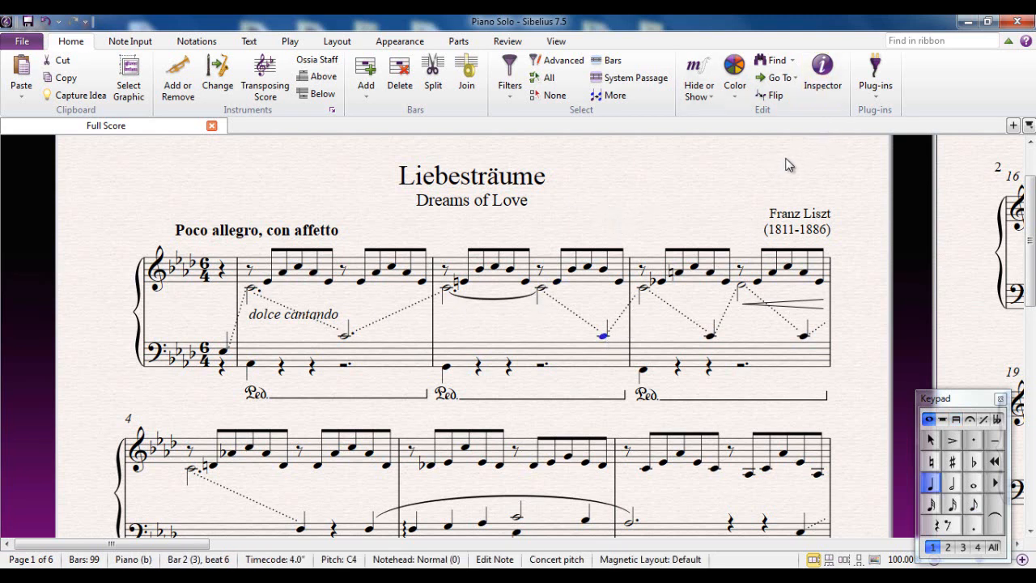
left_click(823, 72)
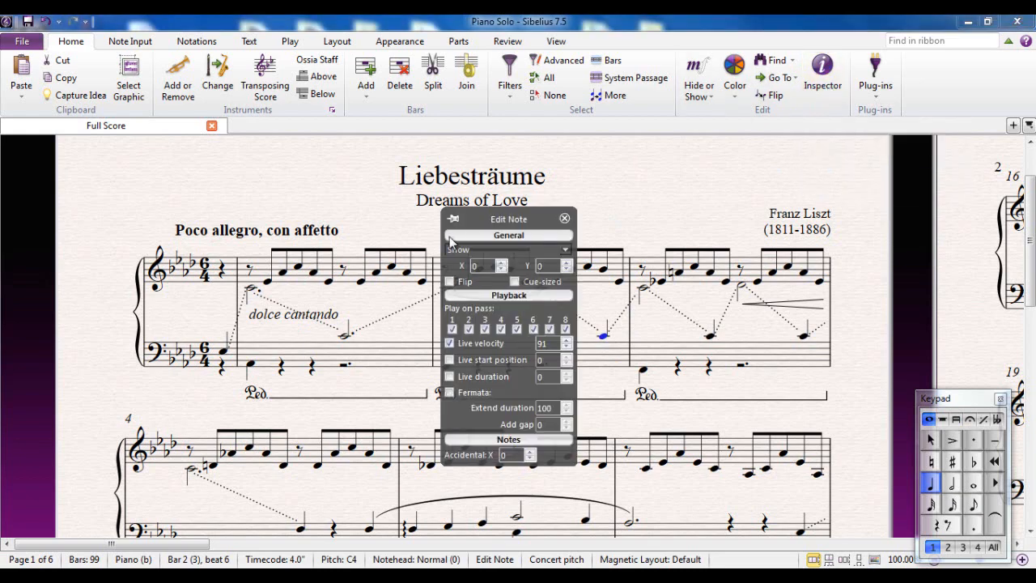
left_click_drag(503, 220, 257, 175)
left_click_drag(112, 144, 173, 161)
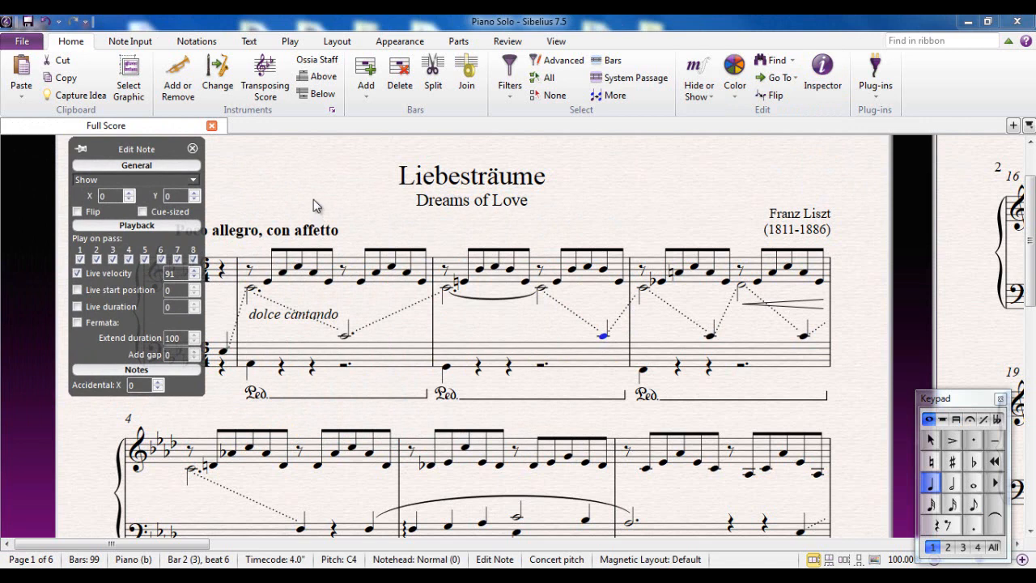
left_click(82, 149)
left_click(331, 201)
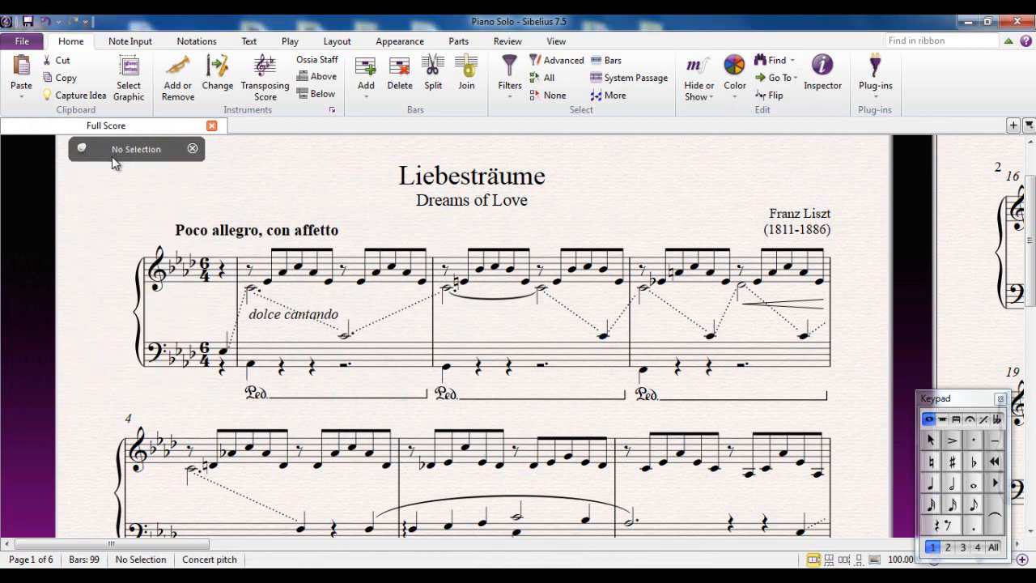
Compare the Inspector properties of bar 1's dotted half note C4, bar 2's bass note G2 and bar 2's pedal line.
left_click(347, 339)
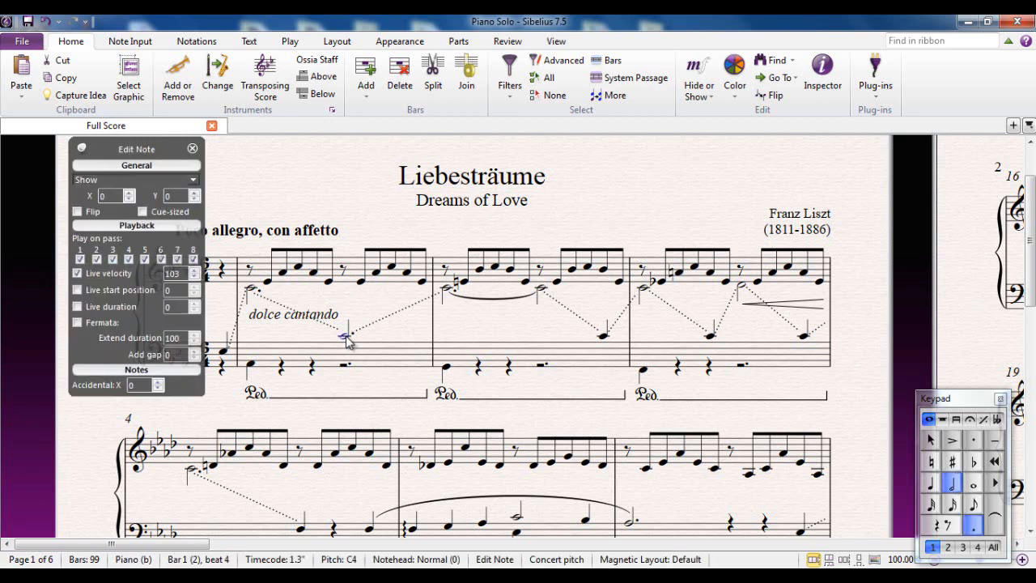
left_click(448, 370)
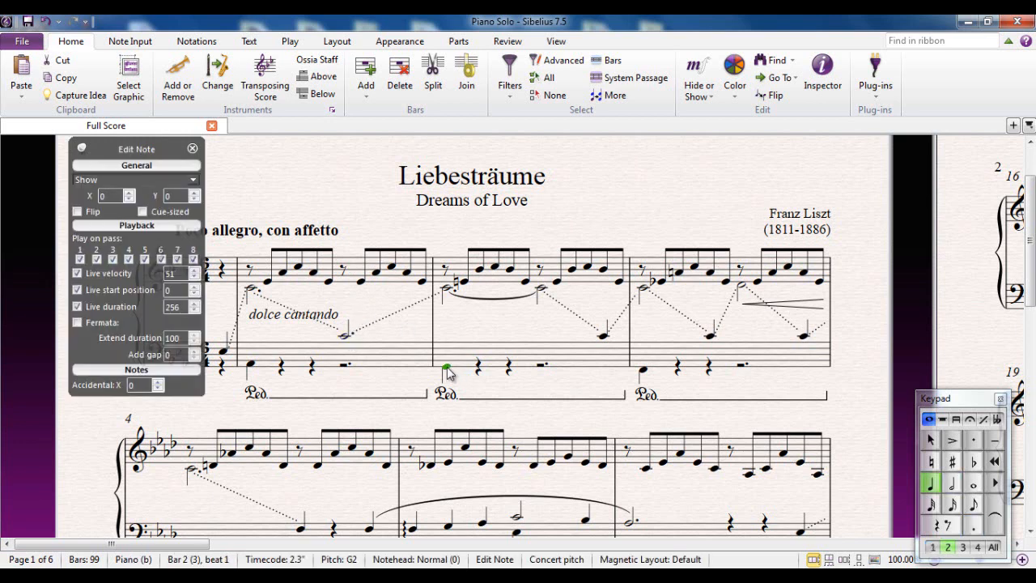
left_click(446, 395)
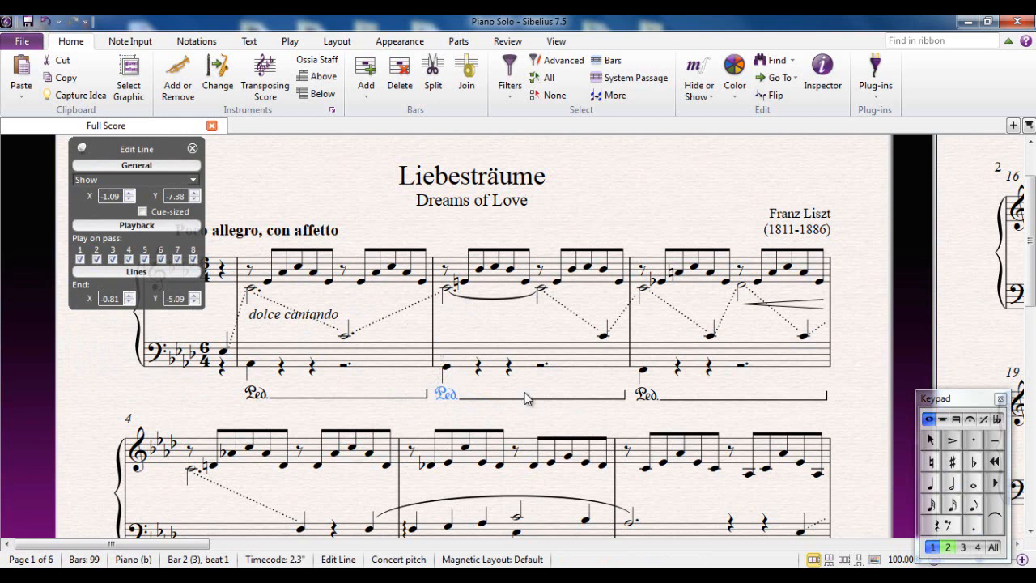
key("Escape")
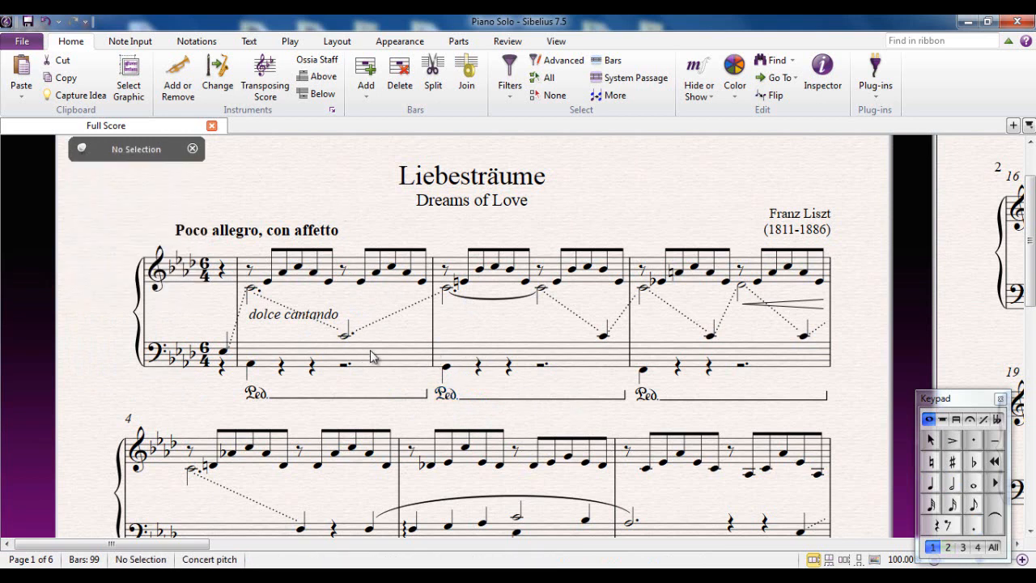
Select bar 2 of the upper staff and raise the end Y offset of its dotted line in the Inspector.
left_click(499, 285)
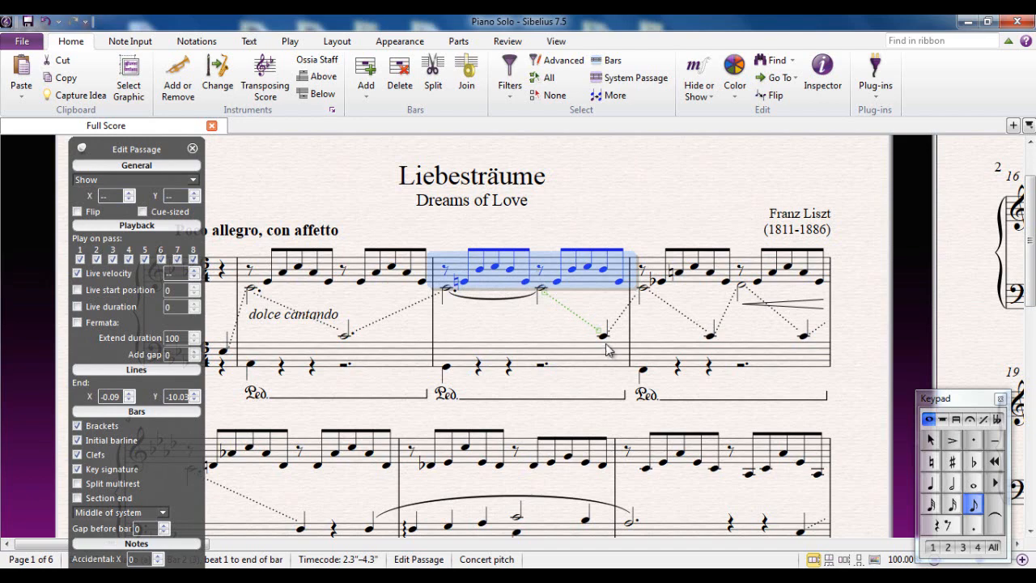
left_click_drag(166, 152, 178, 33)
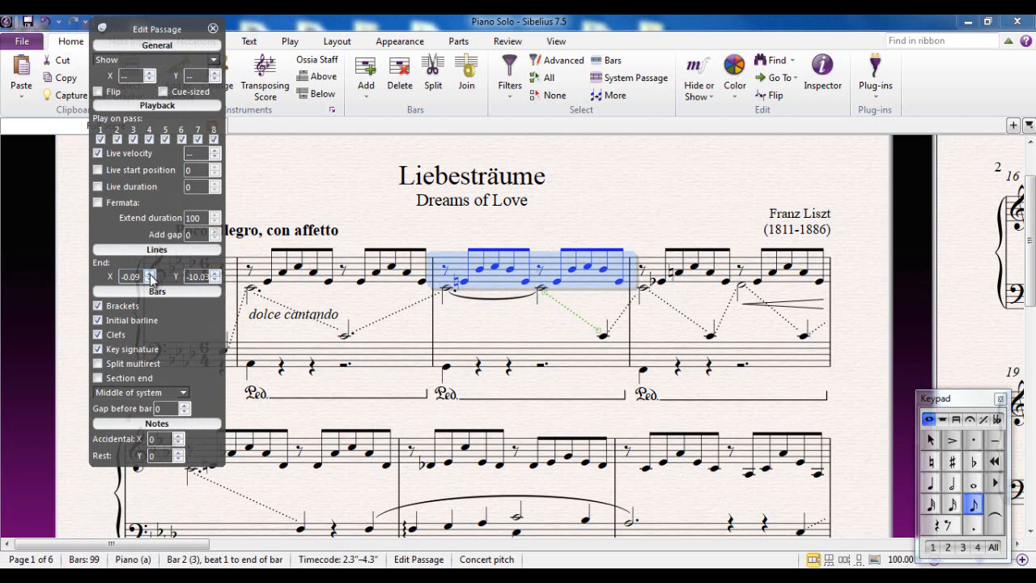
left_click(215, 276)
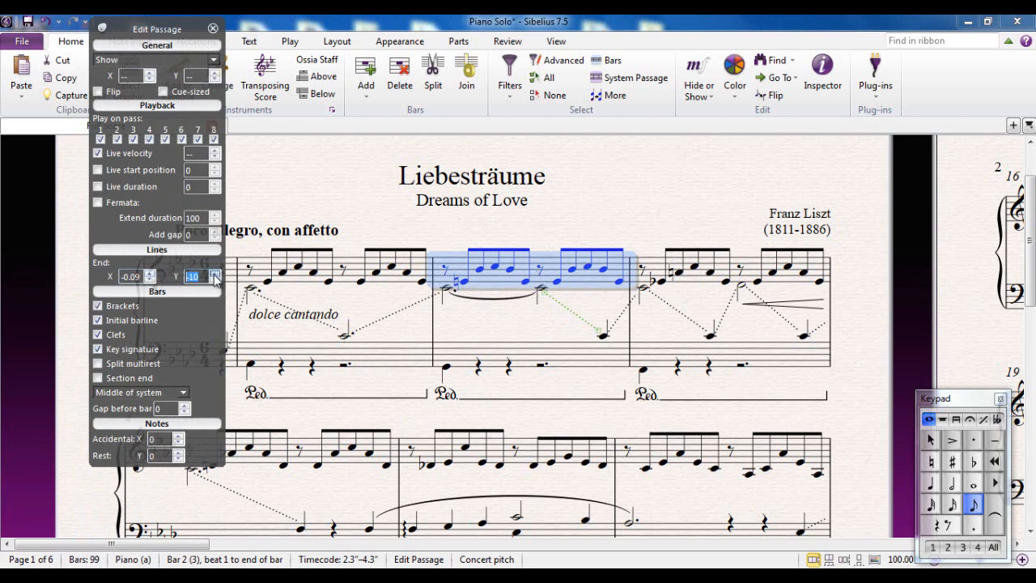
left_click(214, 275)
left_click(214, 274)
Reposition the end of bar 2's dotted line near the C4 quarter note at about Y -9.78, and move the Inspector back down beside the title.
left_click(600, 319)
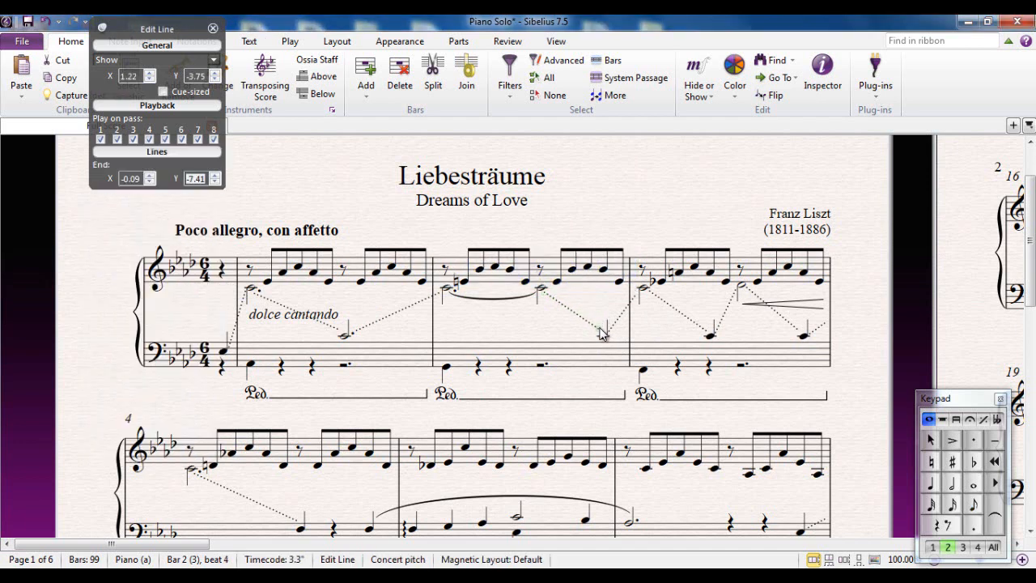
left_click_drag(600, 328, 600, 328)
left_click(565, 308)
left_click(559, 271)
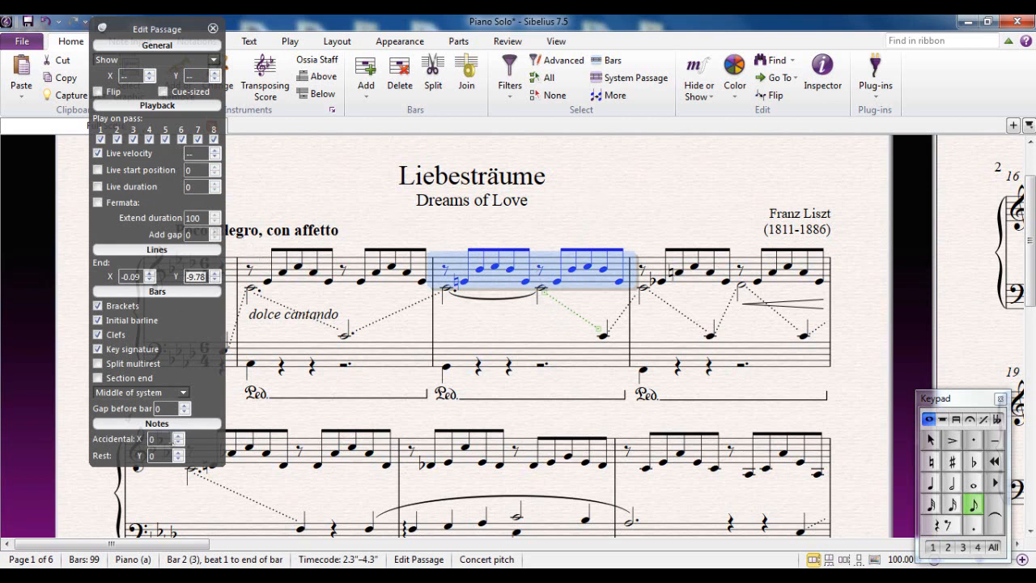
left_click(608, 208)
left_click_drag(161, 46, 155, 151)
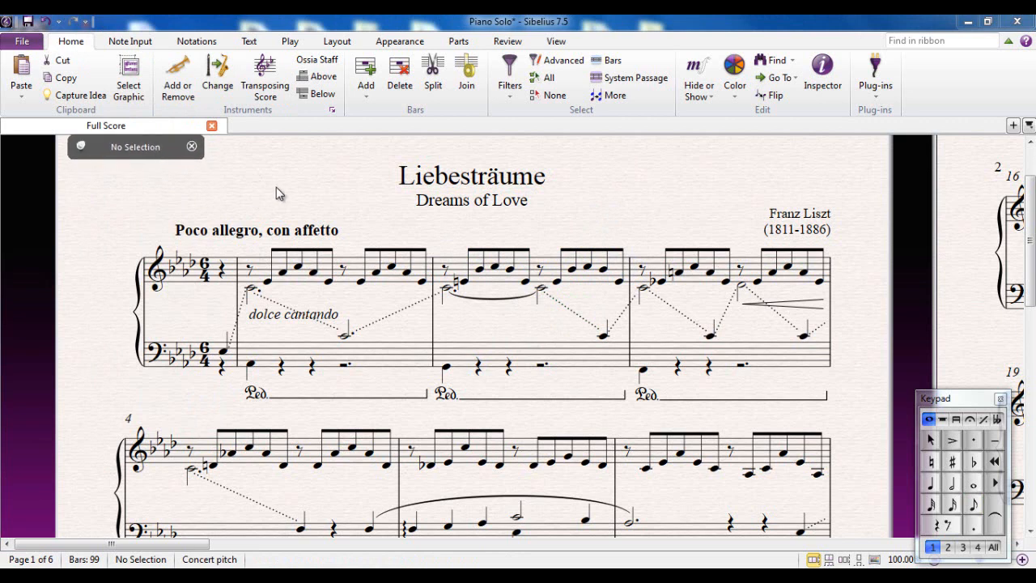
Widen the letter spacing of the Liebesträume title by setting its tracking to 37.
left_click(489, 189)
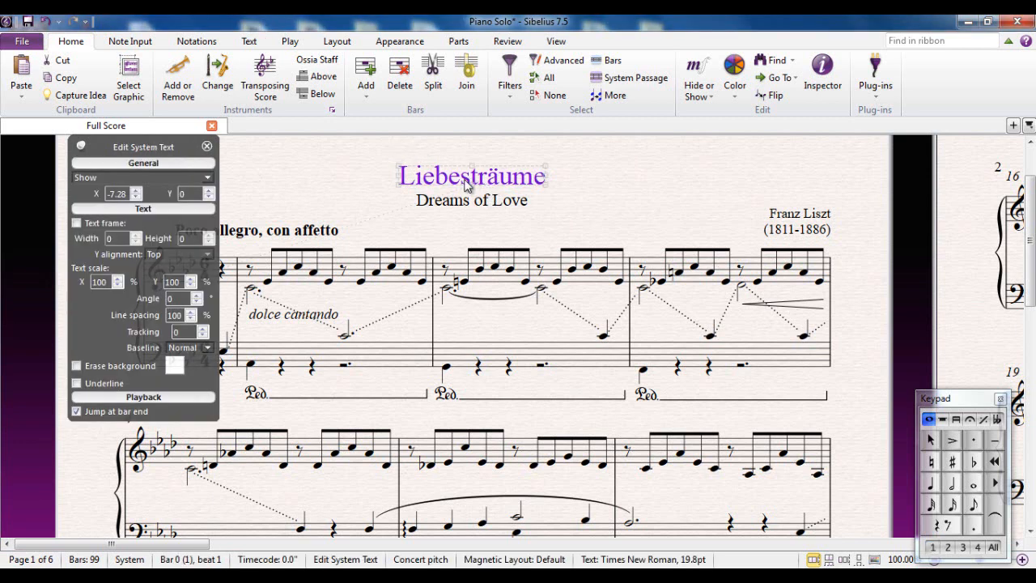
left_click(249, 41)
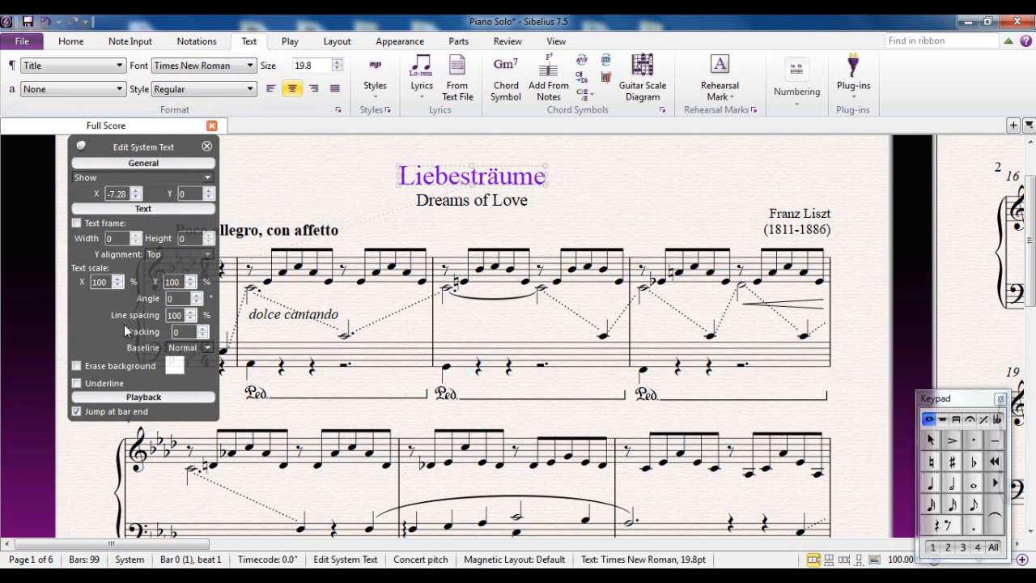
left_click(206, 332)
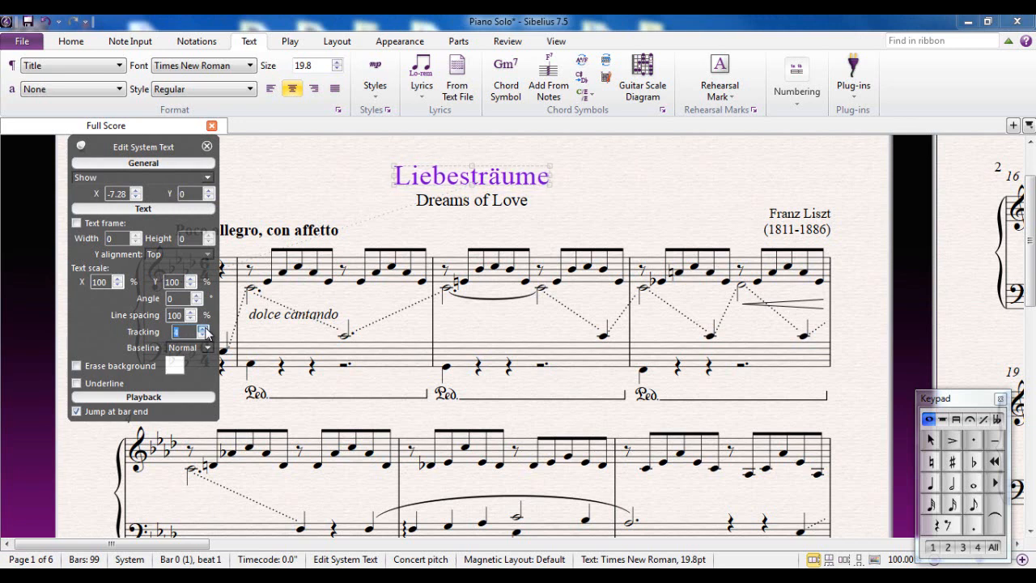
left_click(205, 332)
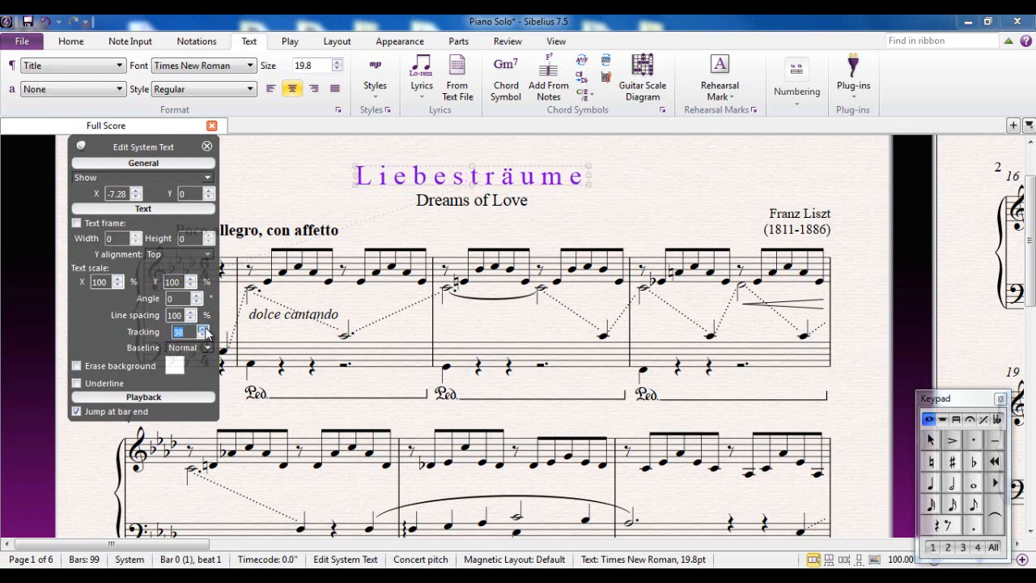
left_click(205, 336)
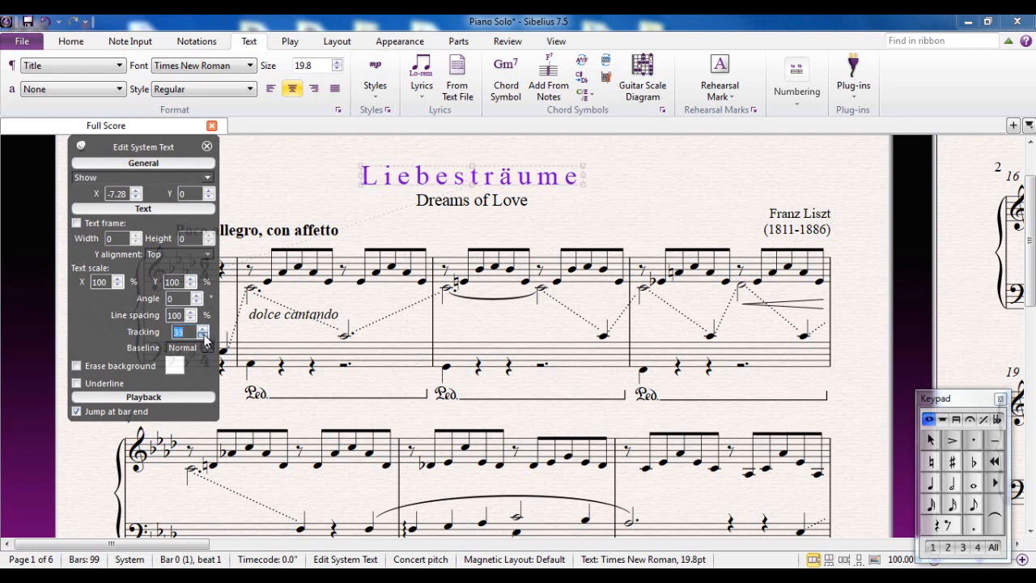
left_click(203, 332)
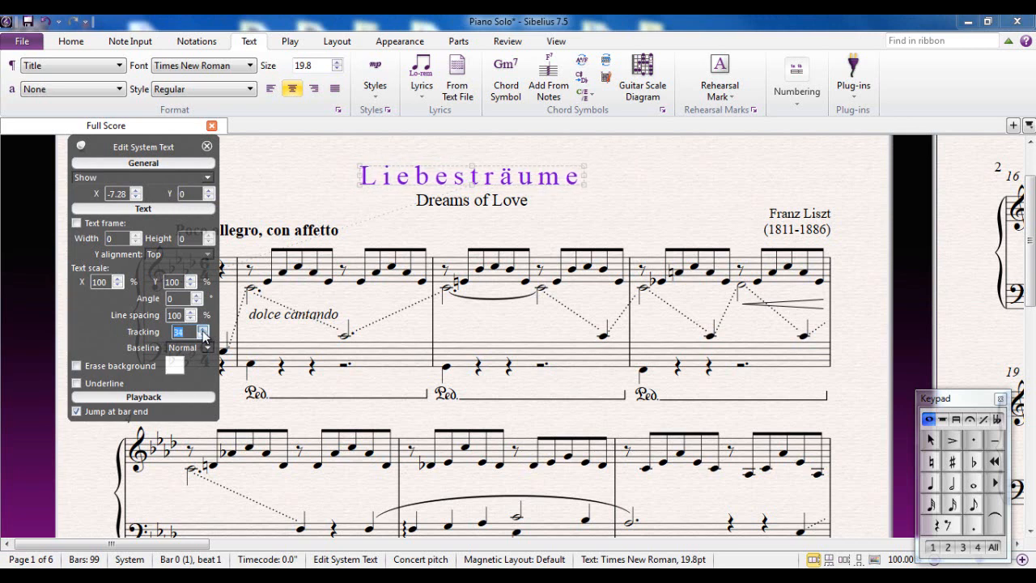
left_click(204, 335)
left_click(203, 335)
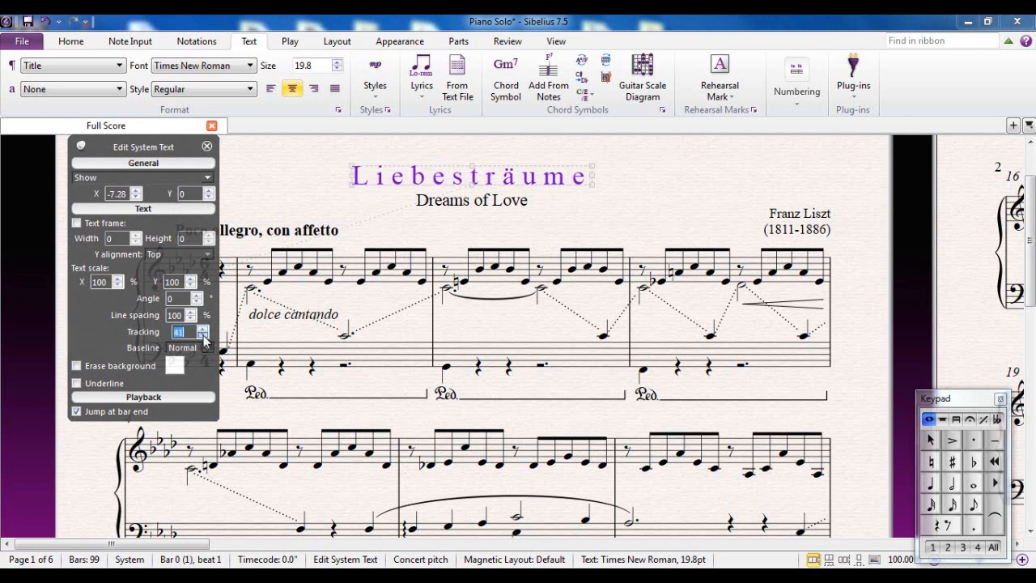
left_click(203, 336)
left_click(203, 335)
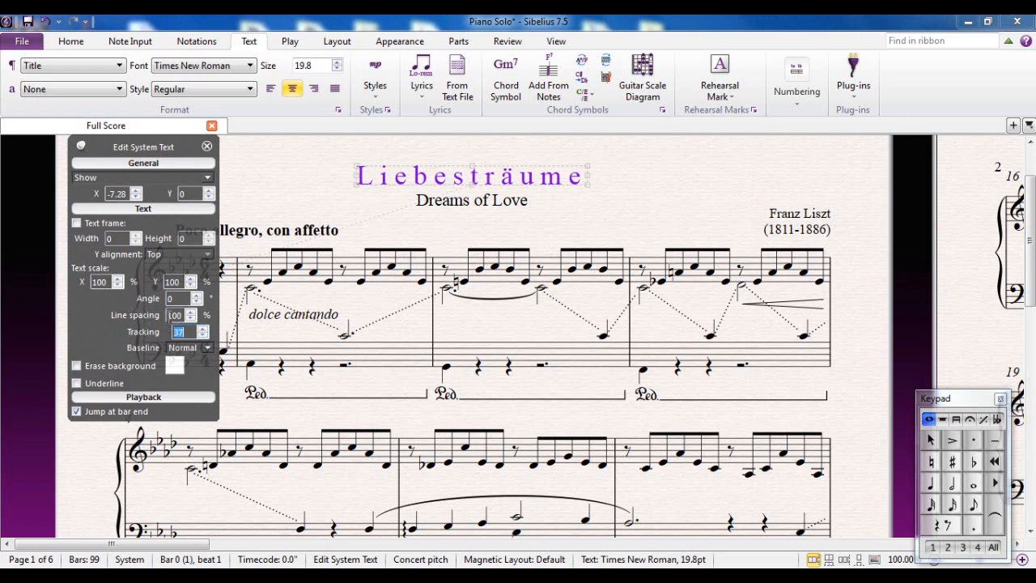
Try rotating the Liebesträume title to angles of 4 and -2 degrees, and return its angle to 0.
left_click(199, 296)
left_click(198, 295)
left_click(198, 295)
left_click(199, 295)
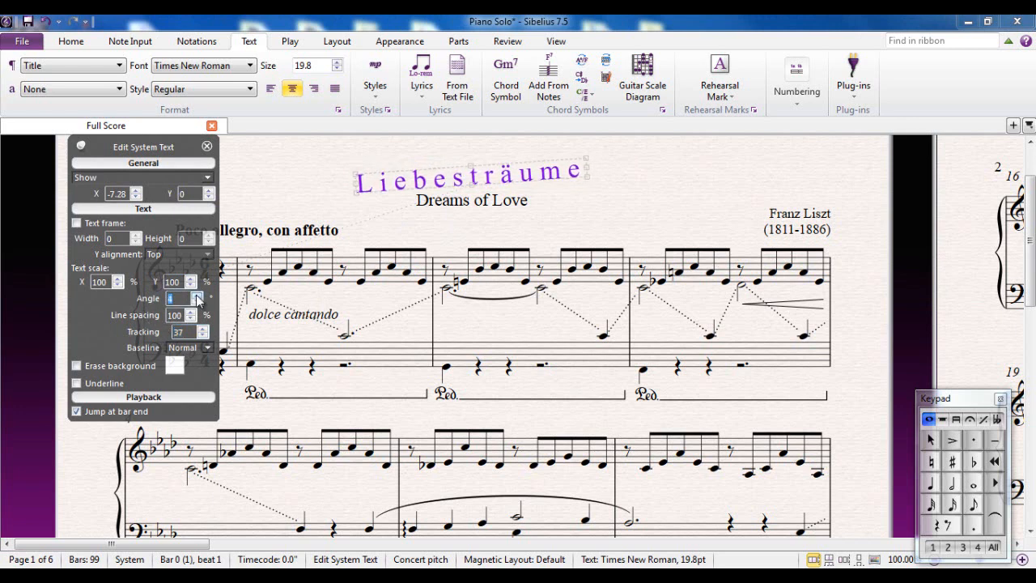
left_click(198, 303)
left_click(199, 303)
left_click(199, 303)
left_click(198, 302)
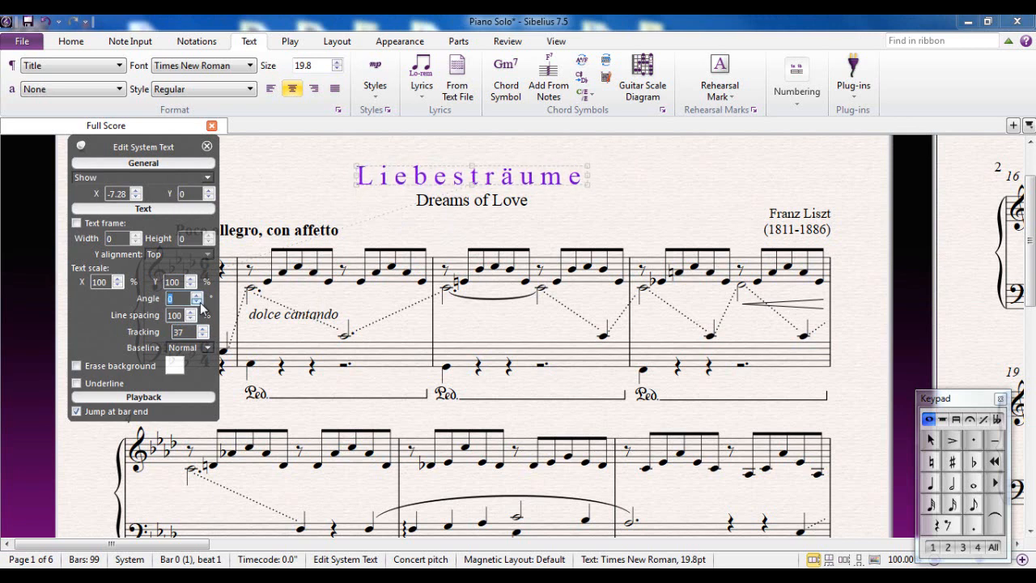
left_click(199, 303)
left_click(198, 303)
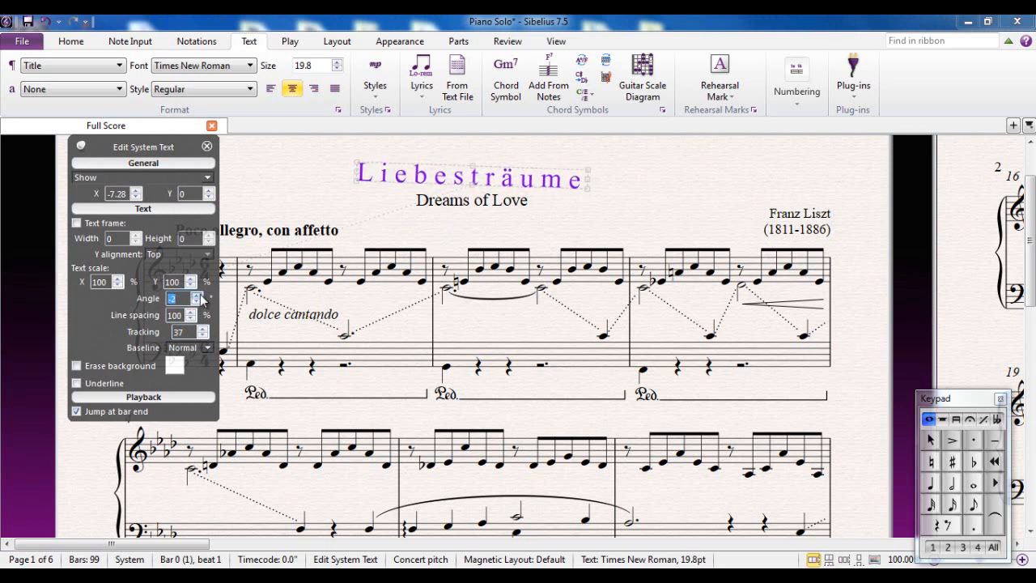
left_click(198, 295)
left_click(198, 295)
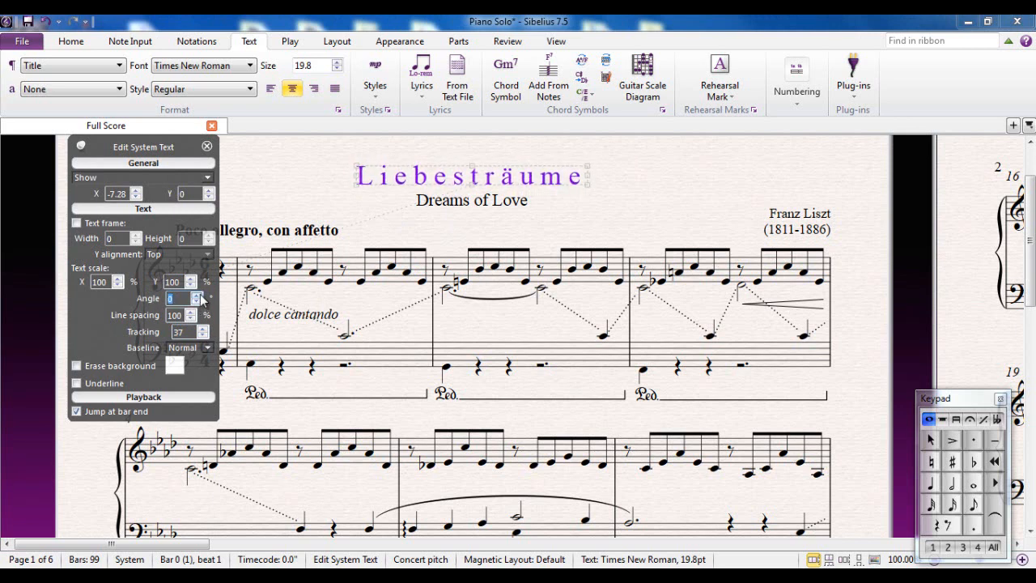
Give the Liebesträume title a text frame about 42.03 wide and 5 high, and shift it slightly upward above the subtitle.
left_click(77, 223)
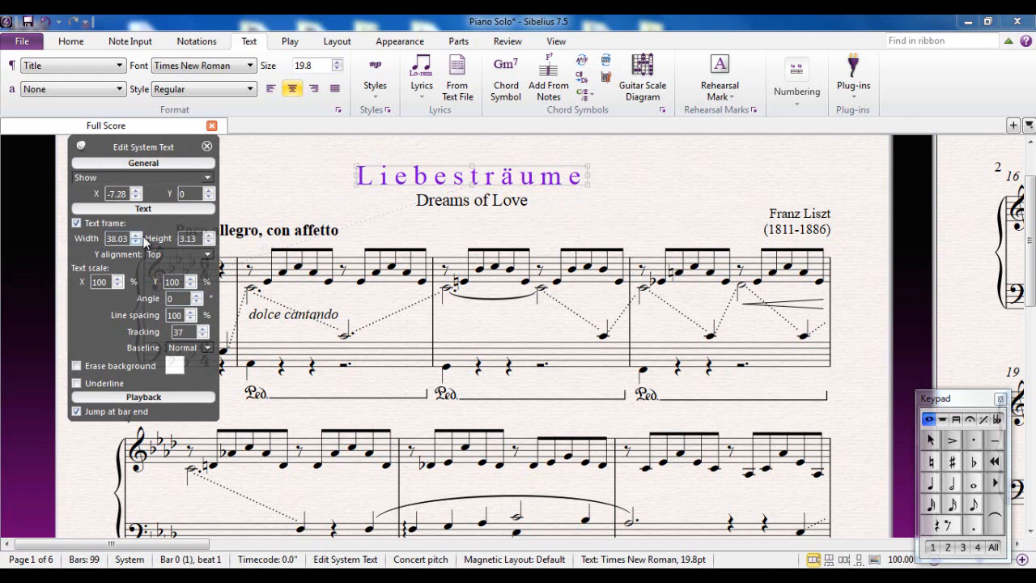
left_click(347, 180)
left_click_drag(347, 180, 342, 180)
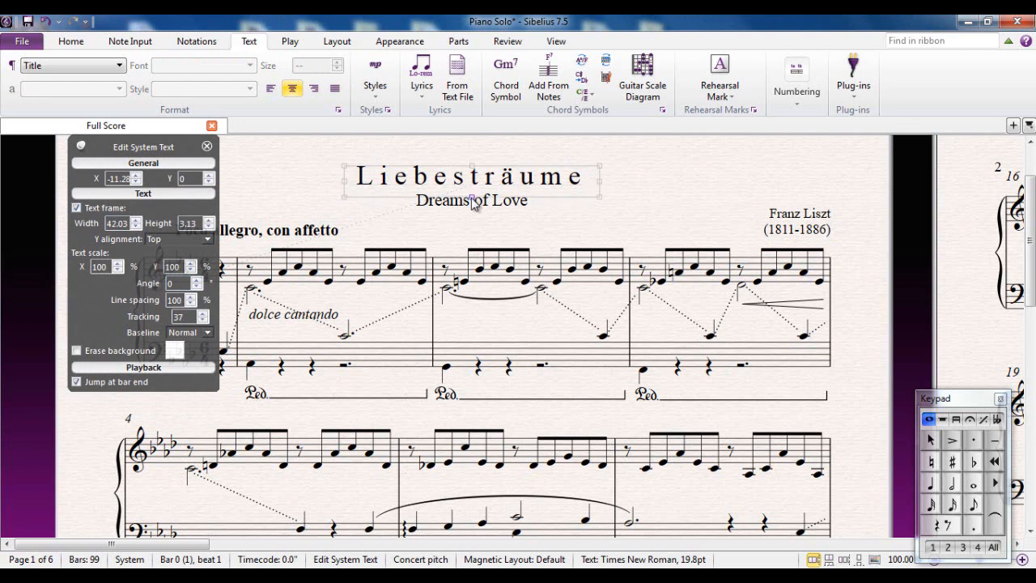
left_click(502, 168)
left_click_drag(502, 169, 502, 171)
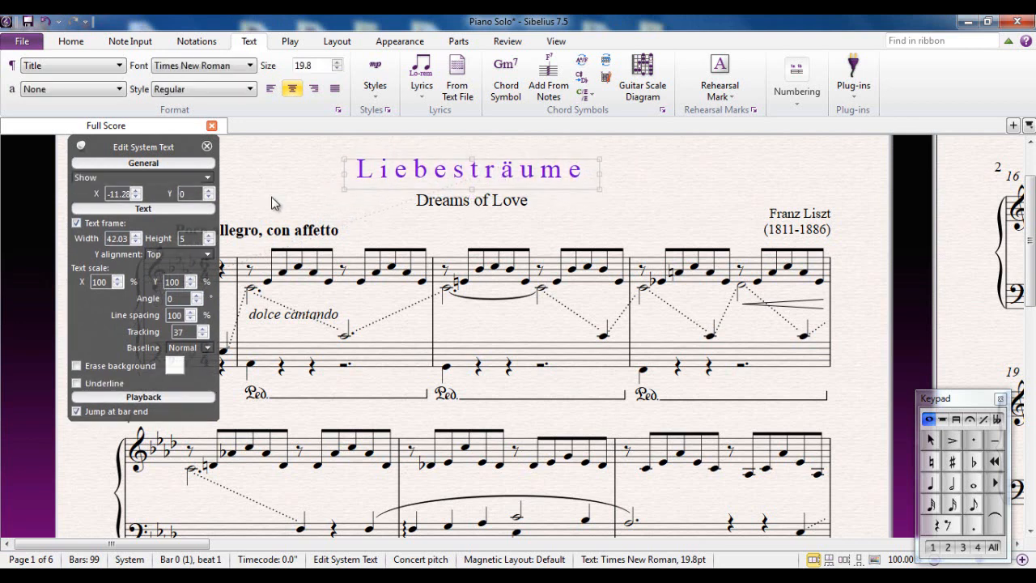
Enlarge the Liebesträume title's text frame to 44.97 wide and 5.16 high, and set its Y alignment to Centre.
left_click(137, 236)
left_click_drag(138, 237, 138, 236)
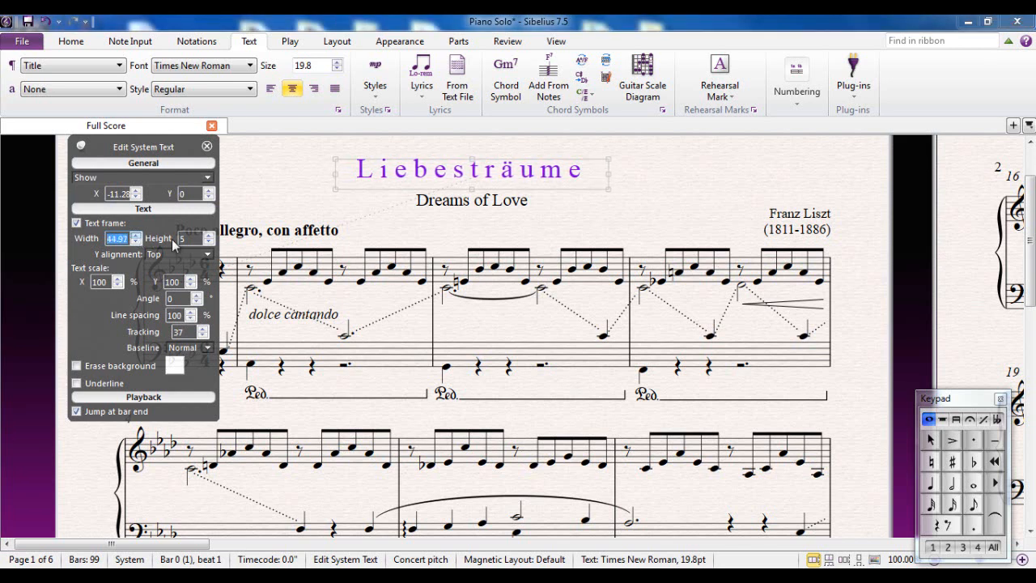
left_click(209, 235)
left_click_drag(209, 238, 209, 242)
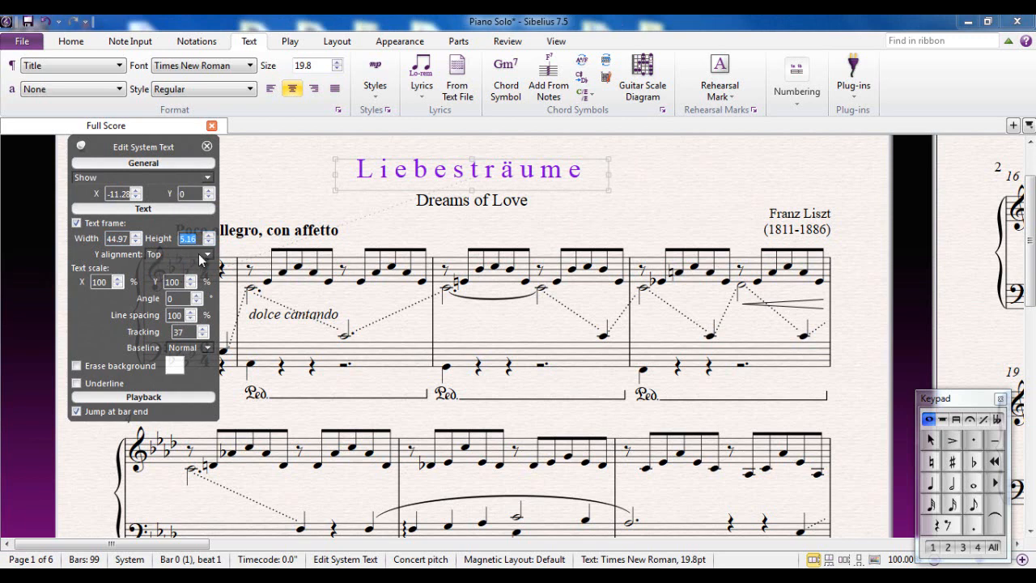
left_click(206, 255)
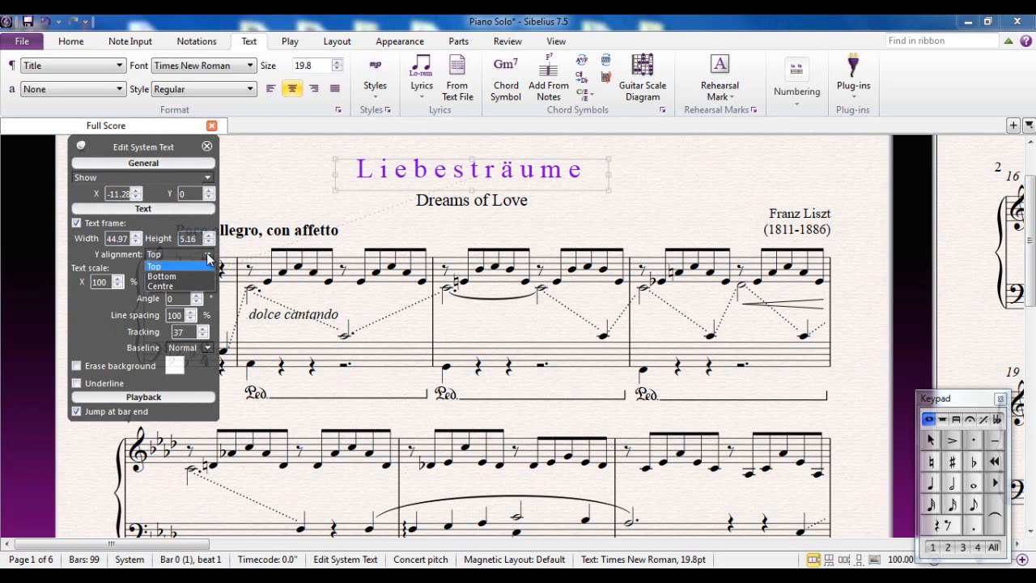
left_click(166, 286)
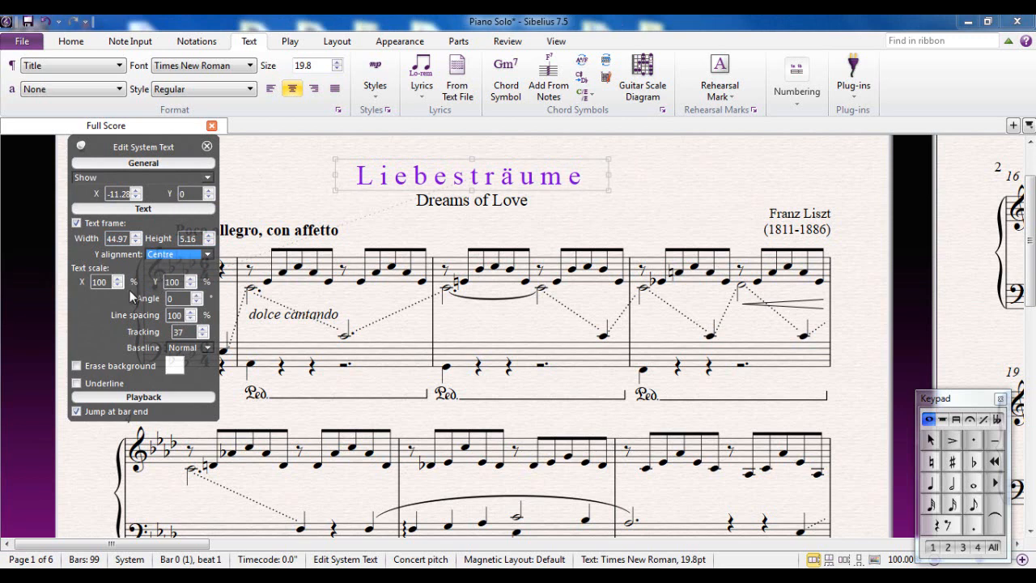
Erase the background behind the Liebesträume title with a pale cyan colour, underline the title, and deselect it.
left_click(78, 366)
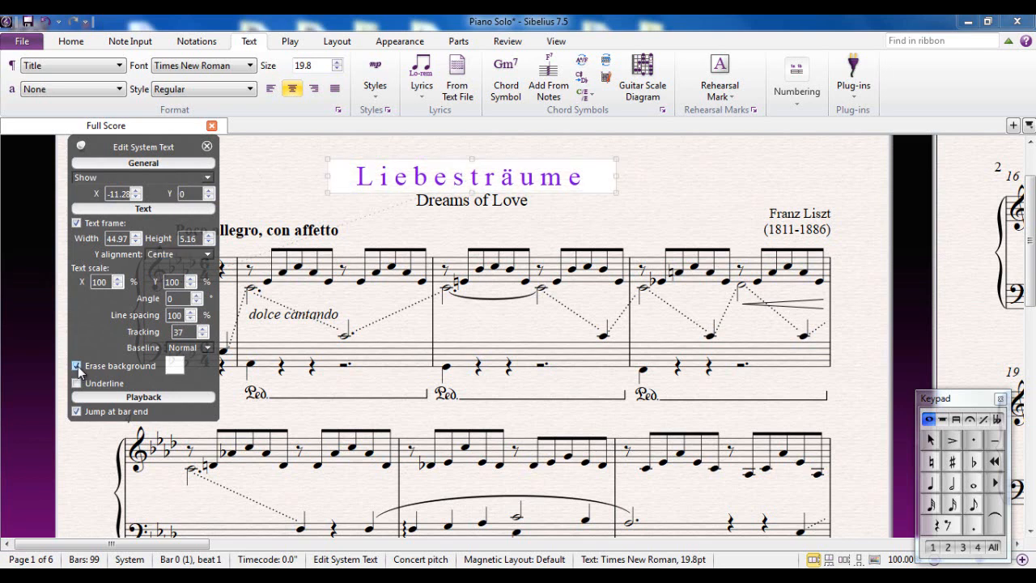
left_click(176, 366)
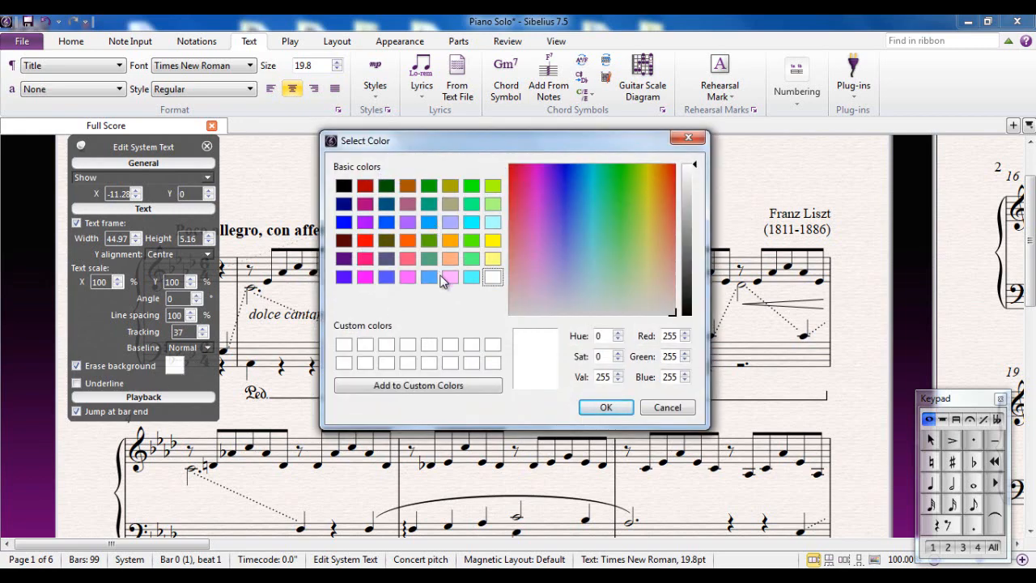
left_click(493, 224)
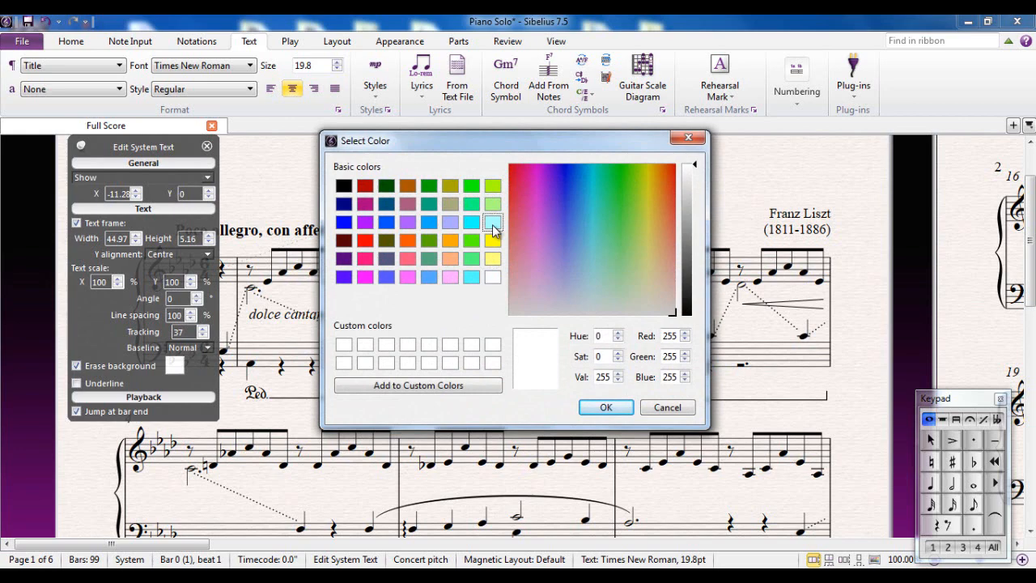
left_click(605, 407)
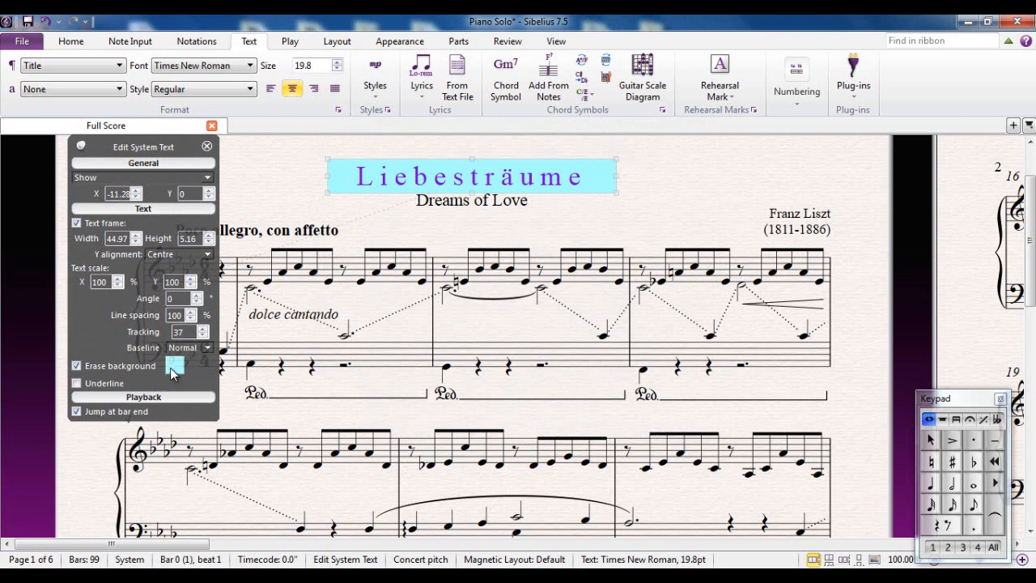
left_click(77, 382)
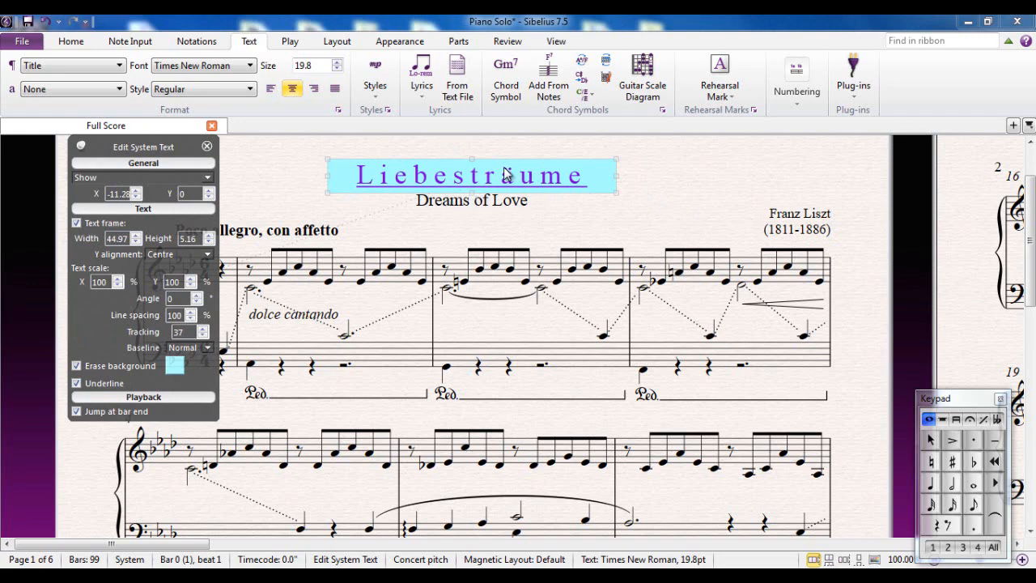
left_click(701, 215)
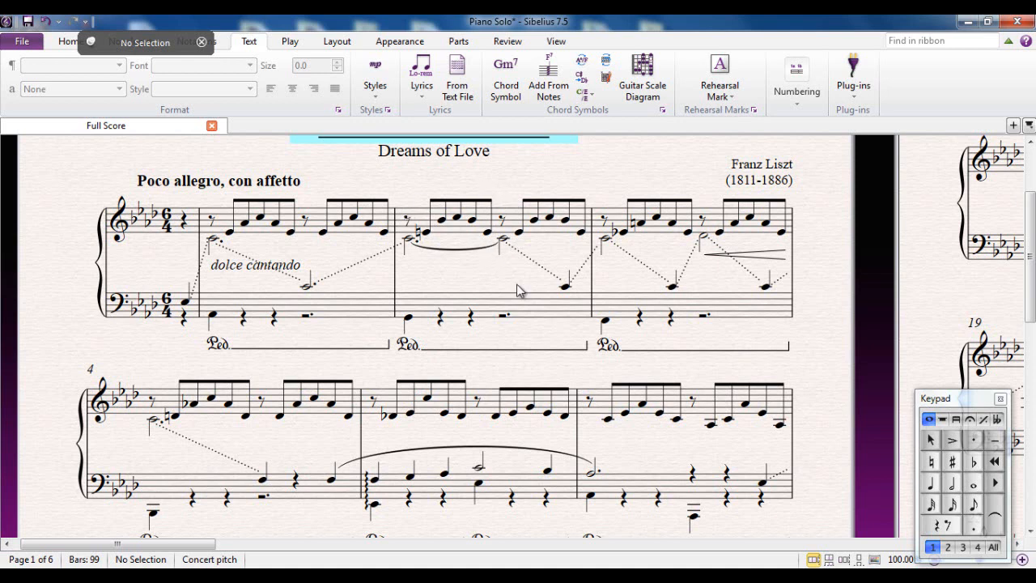
Try a gap of 7 before bar 2, reset the gap to 0, and clear the passage selection.
left_click(517, 230)
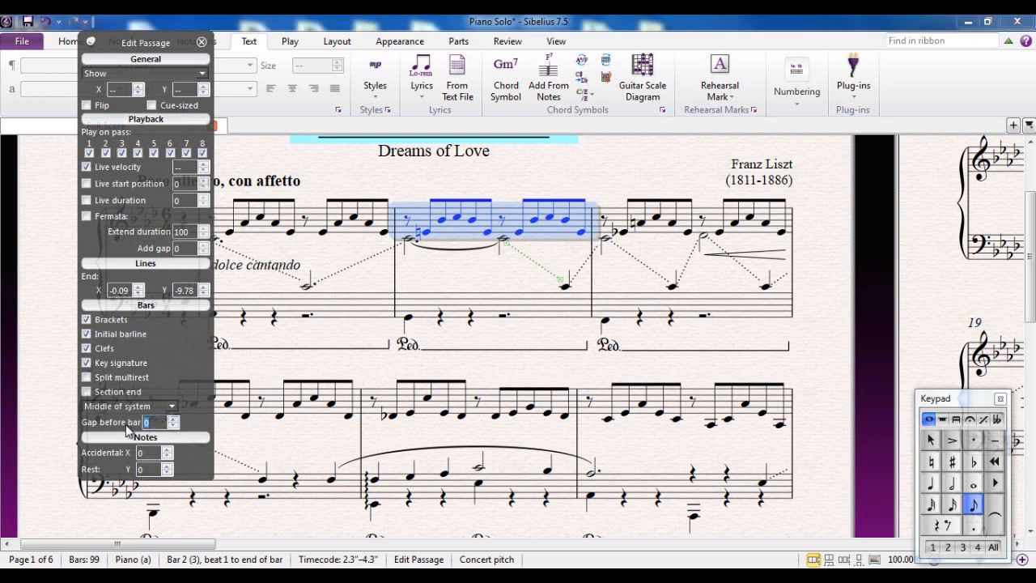
type("7")
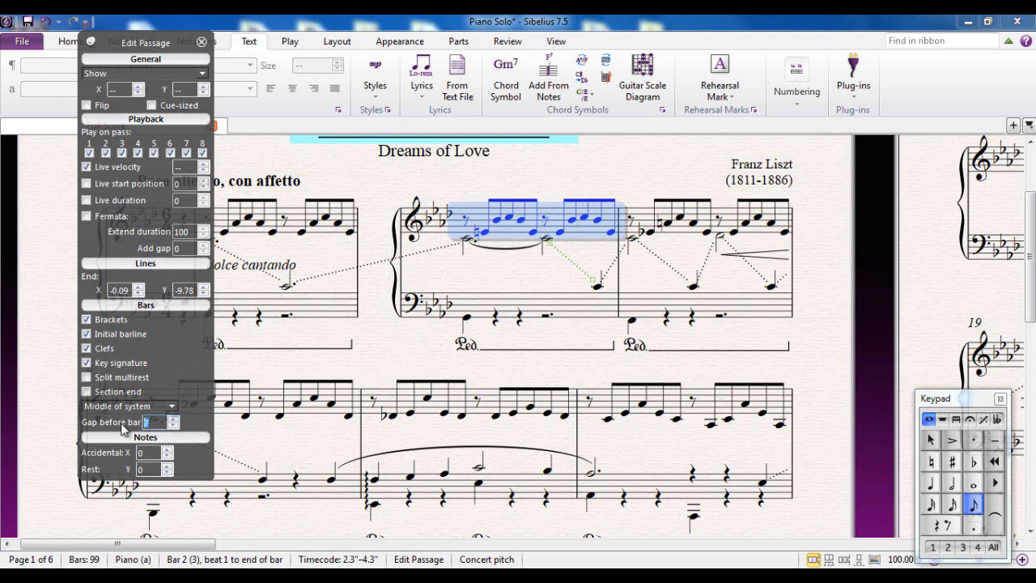
type("0")
key("Return")
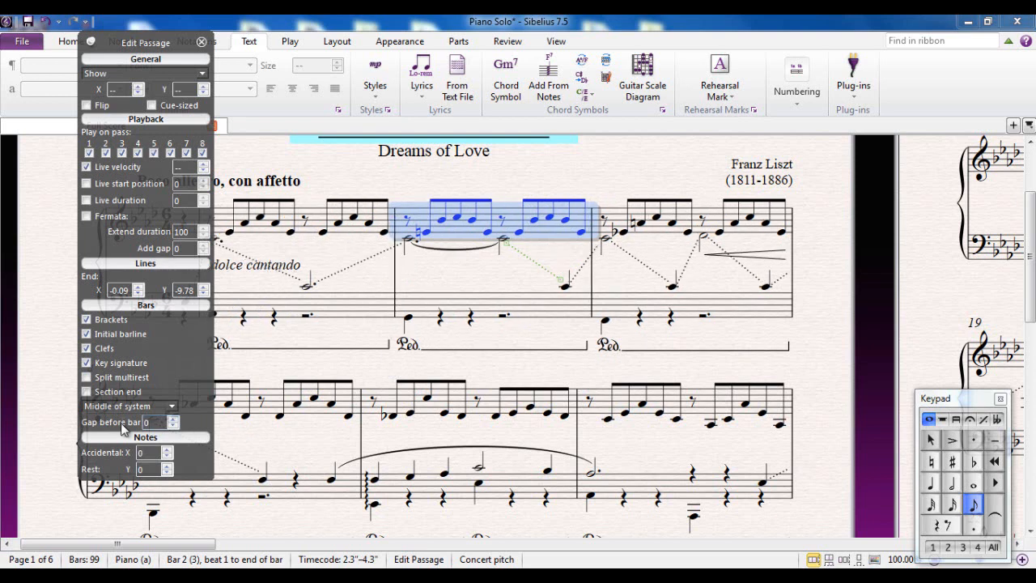
left_click(511, 163)
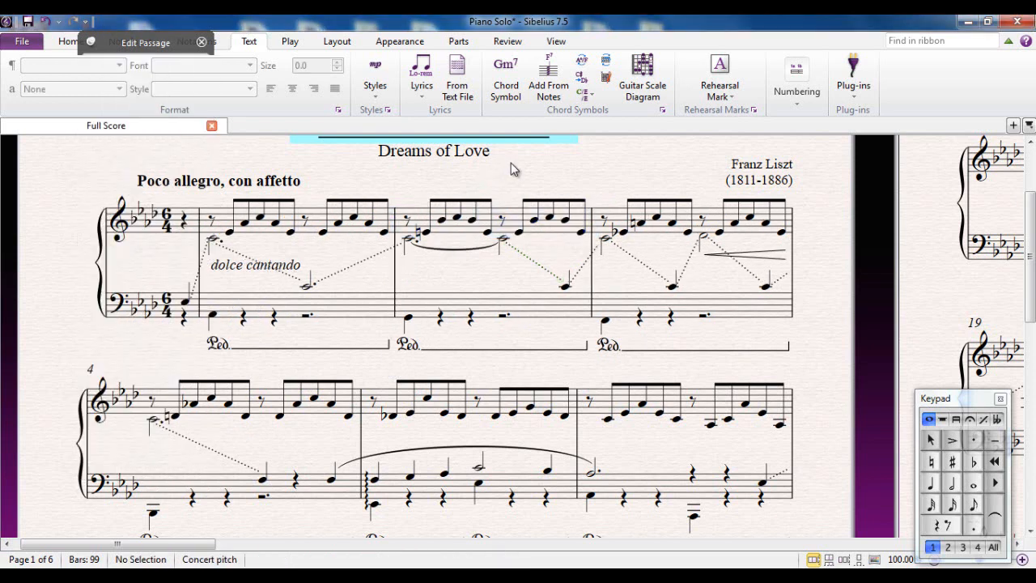
Delete the contents of bar 2 on both staves, along with the dotted line leading into it from bar 1.
left_click(514, 219)
left_click(532, 319, "shift")
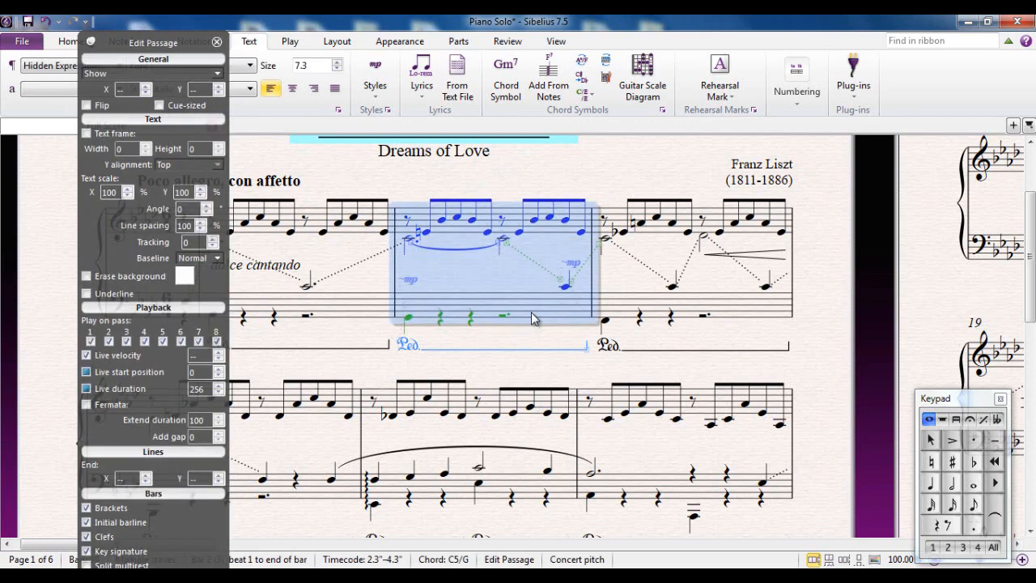
key("Delete")
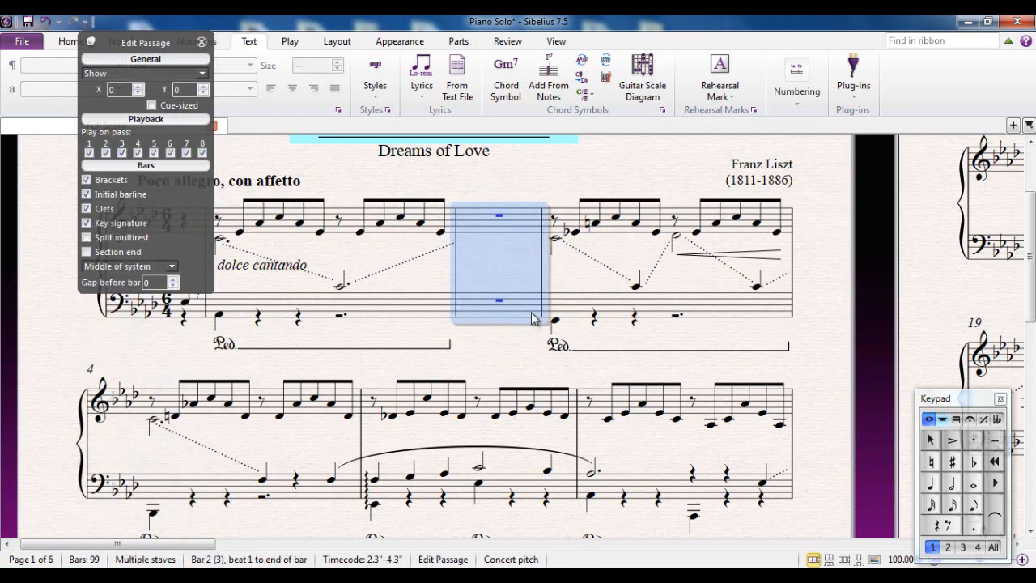
left_click(420, 255)
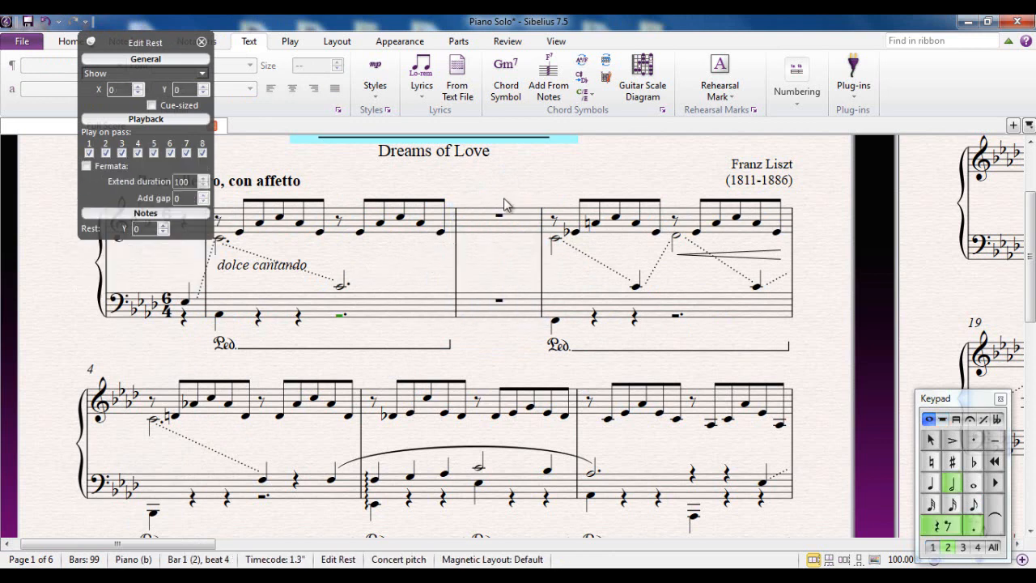
key("Delete")
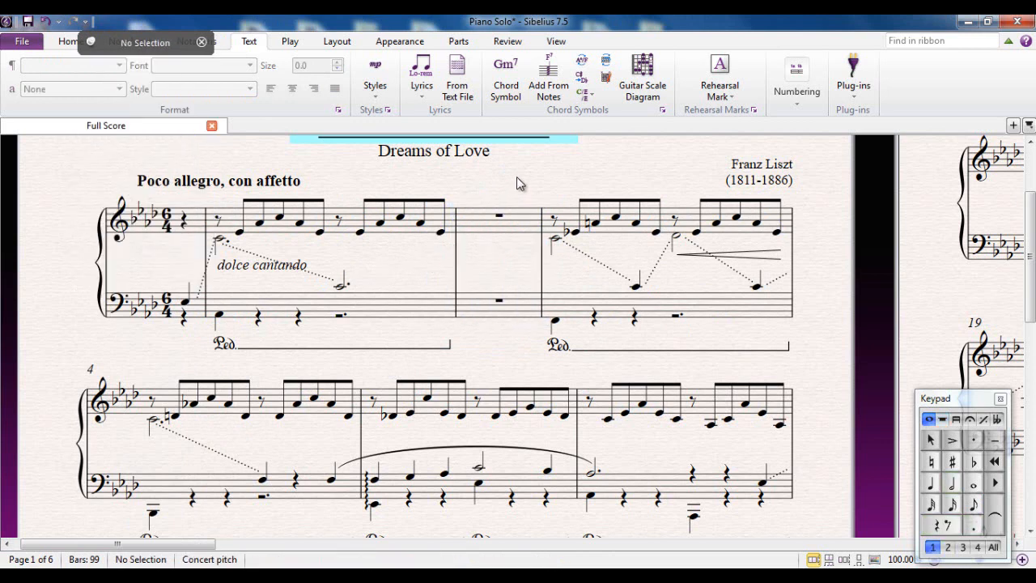
Enter two half notes, C4 on beat 1 and C5 on beat 3, in bar 2 of the upper staff.
left_click(952, 483)
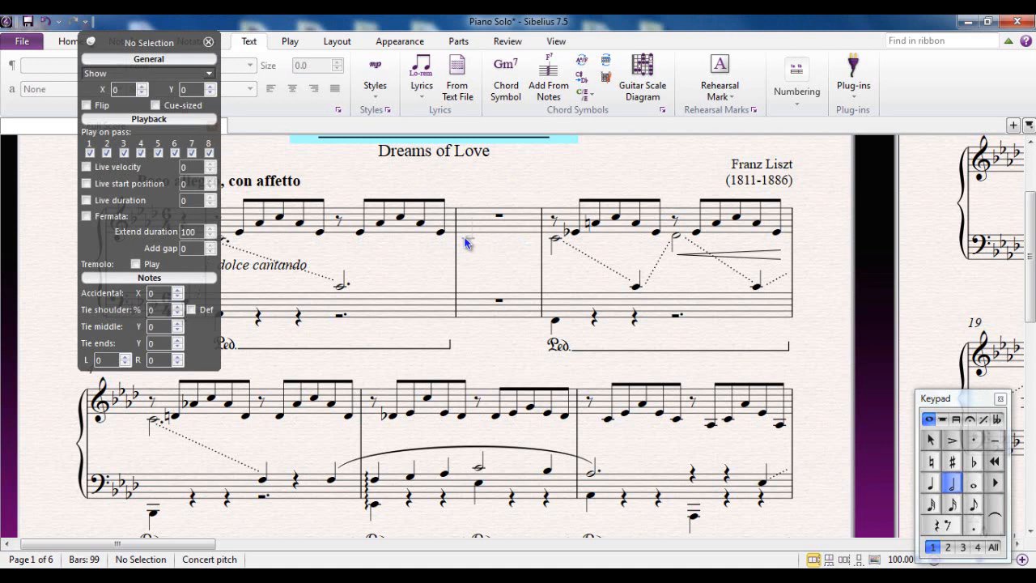
left_click(467, 243)
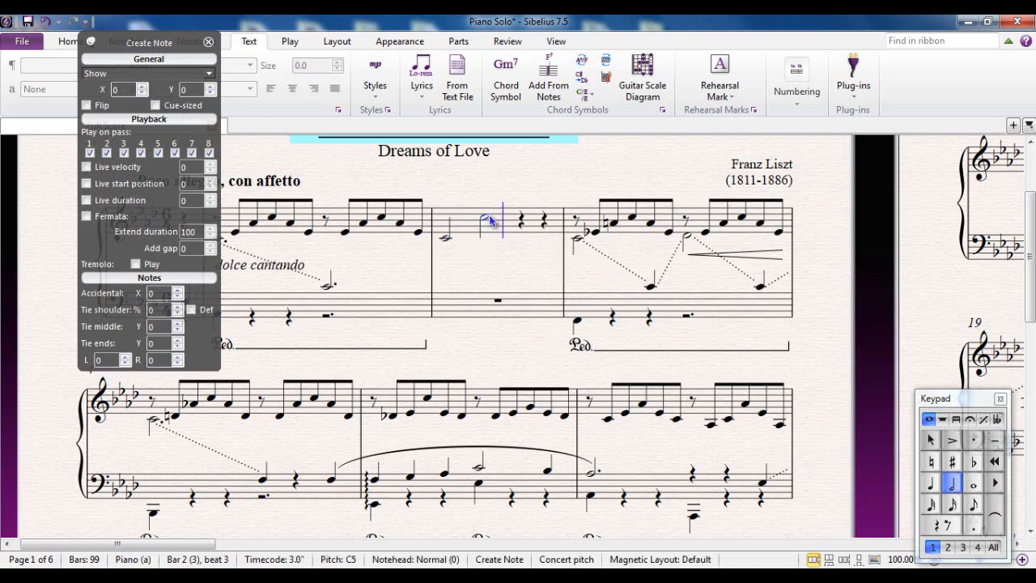
key("Escape")
left_click(488, 221)
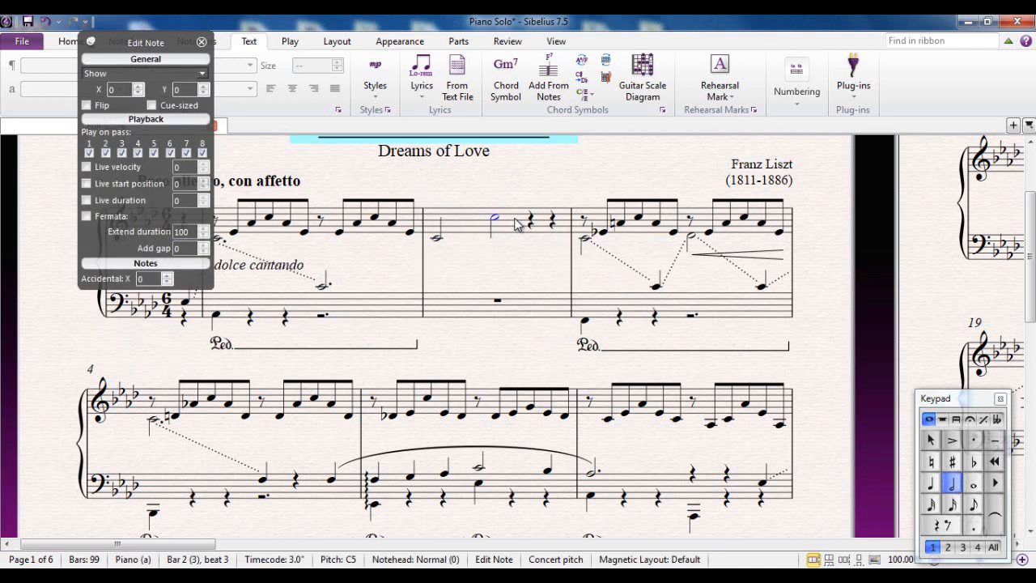
Add a straight glissando line from bar 2's first half note and slope it between the two notes, starting at about X 3.63, Y -2.13.
left_click(434, 238)
key("l")
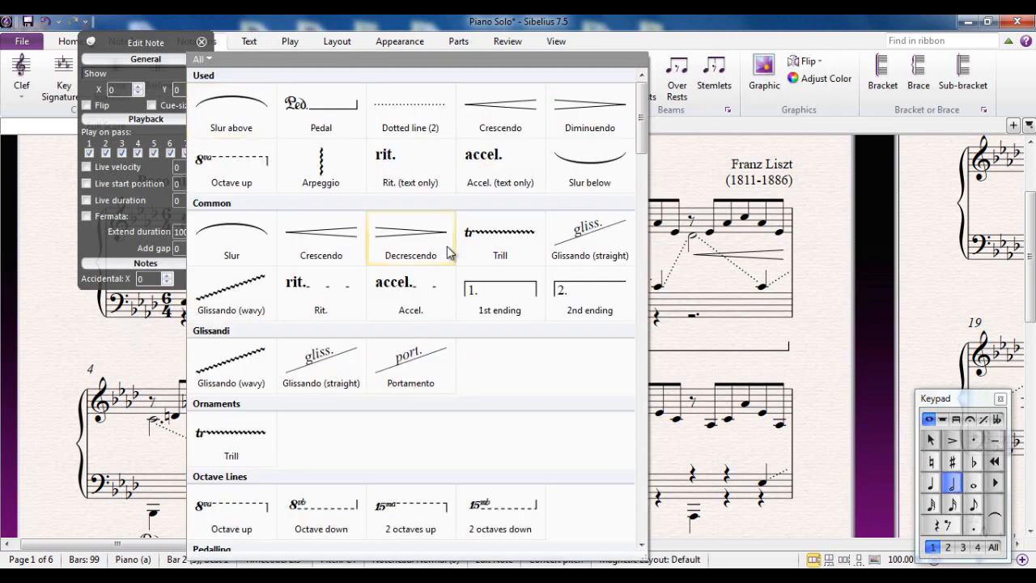
left_click(586, 231)
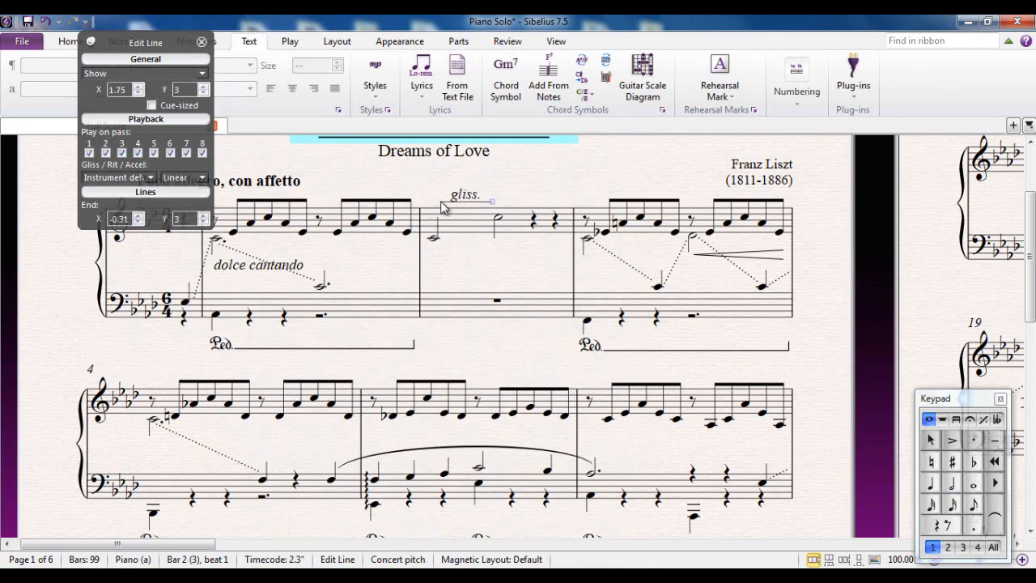
left_click_drag(442, 202, 463, 225)
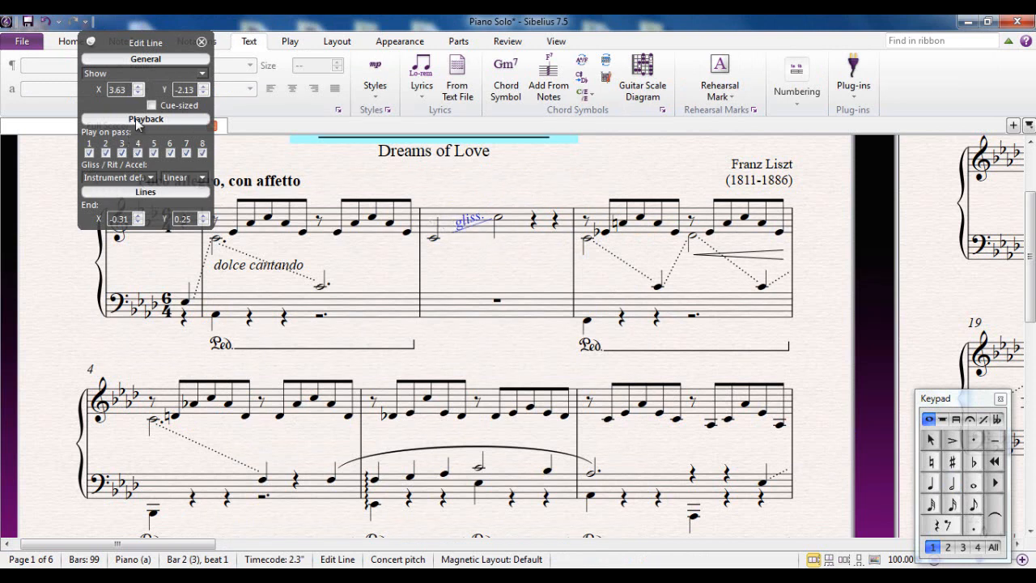
Set the playback type of bar 2's glissando line to None and clear the selection.
left_click(152, 178)
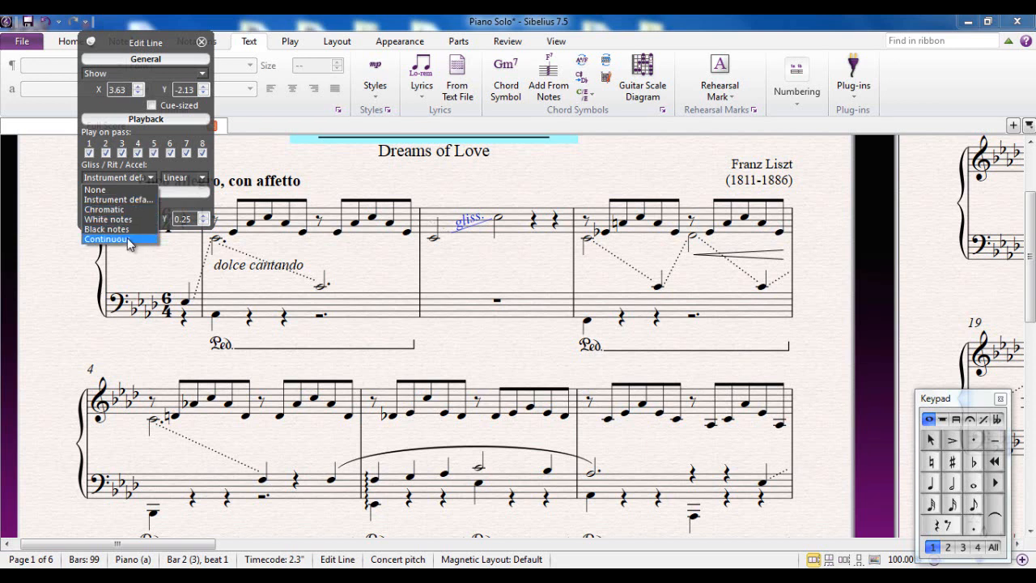
left_click(134, 191)
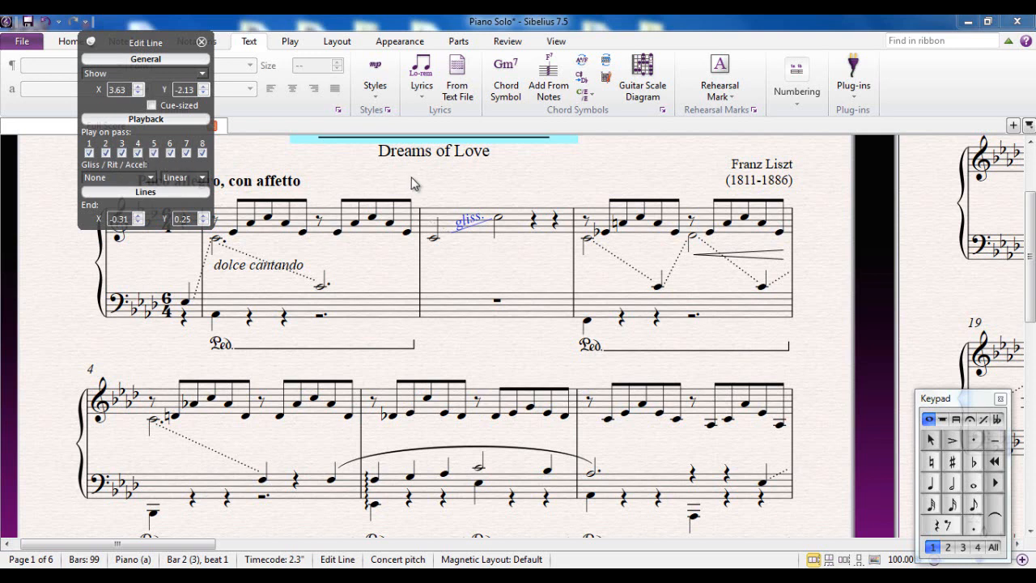
left_click(89, 153)
left_click_drag(486, 183, 507, 238)
key("Escape")
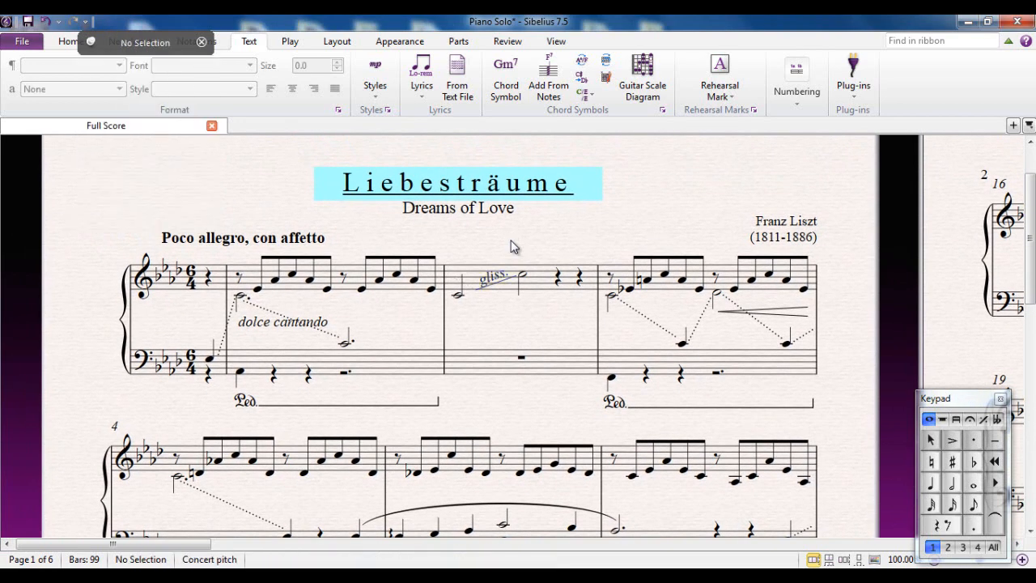